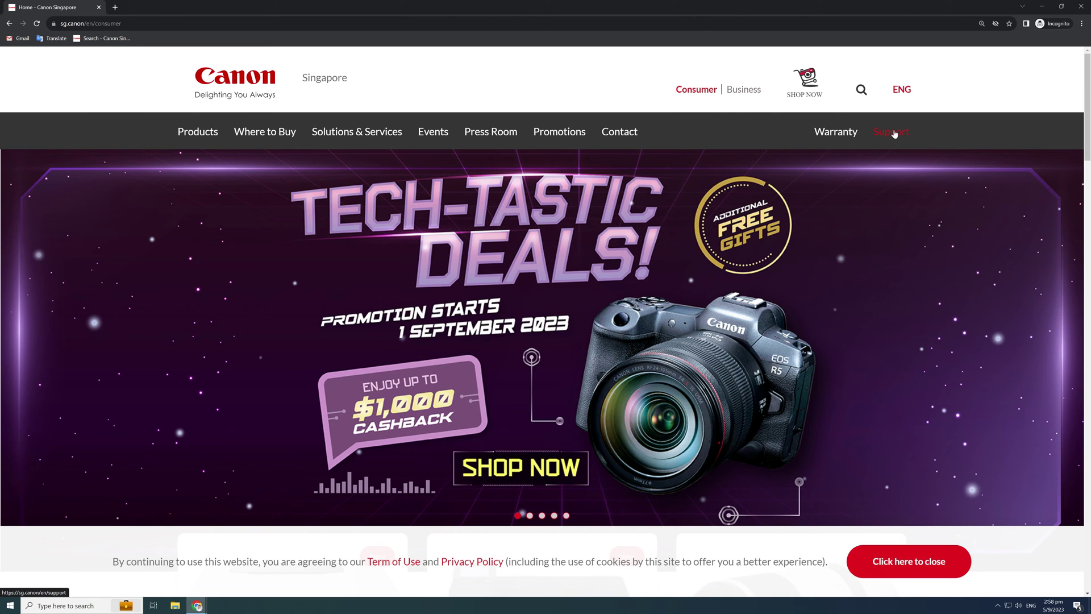
# Search the Canon Singapore drivers, software and firmware downloads for 'camera search tool'.
pyautogui.click(893, 131)
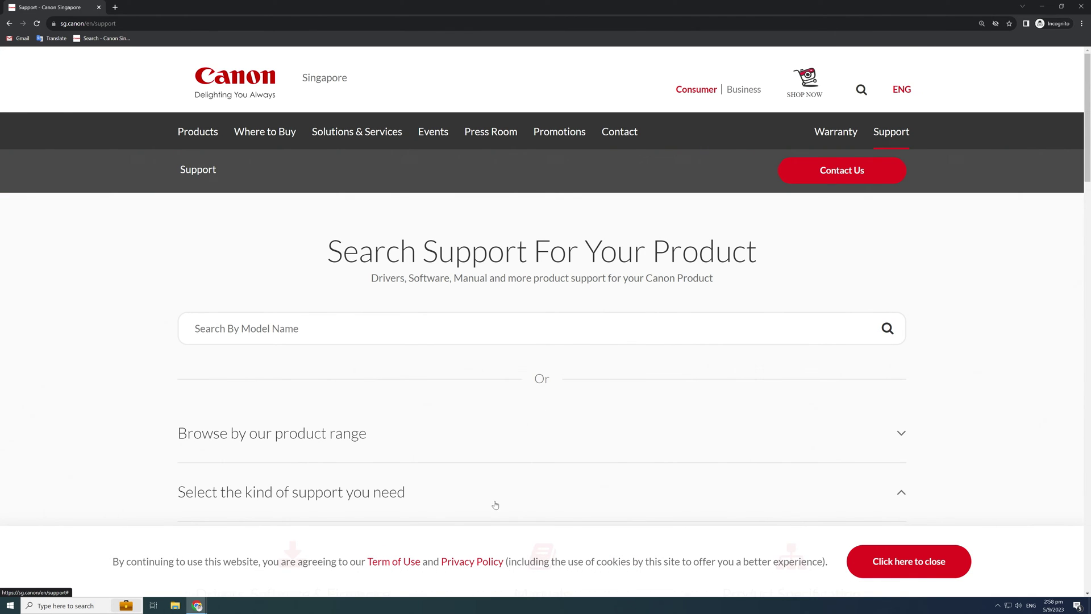
pyautogui.scroll(-3, 495, 505)
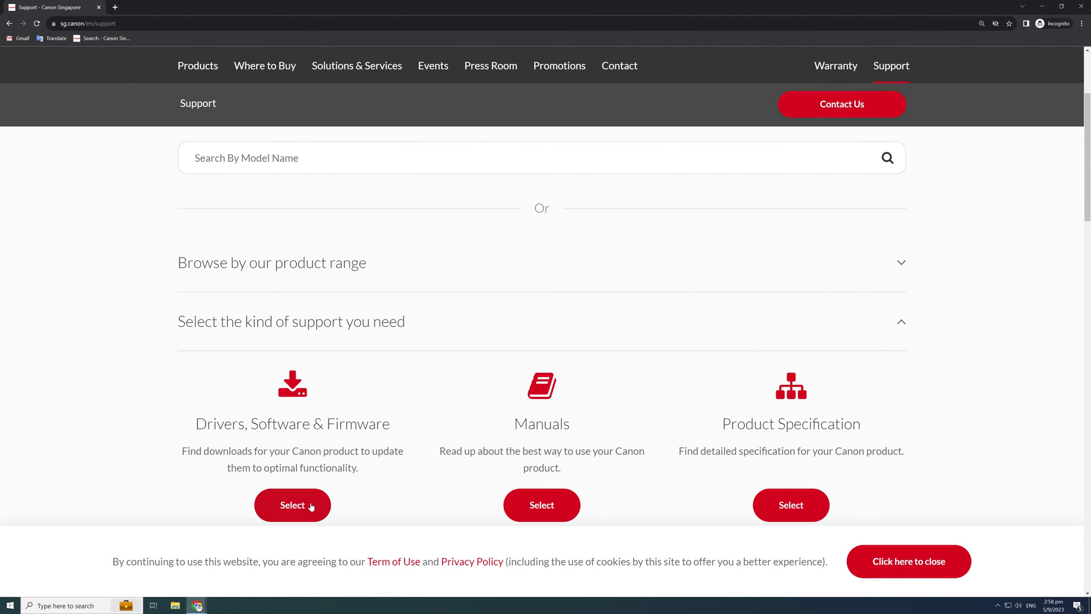
pyautogui.click(311, 506)
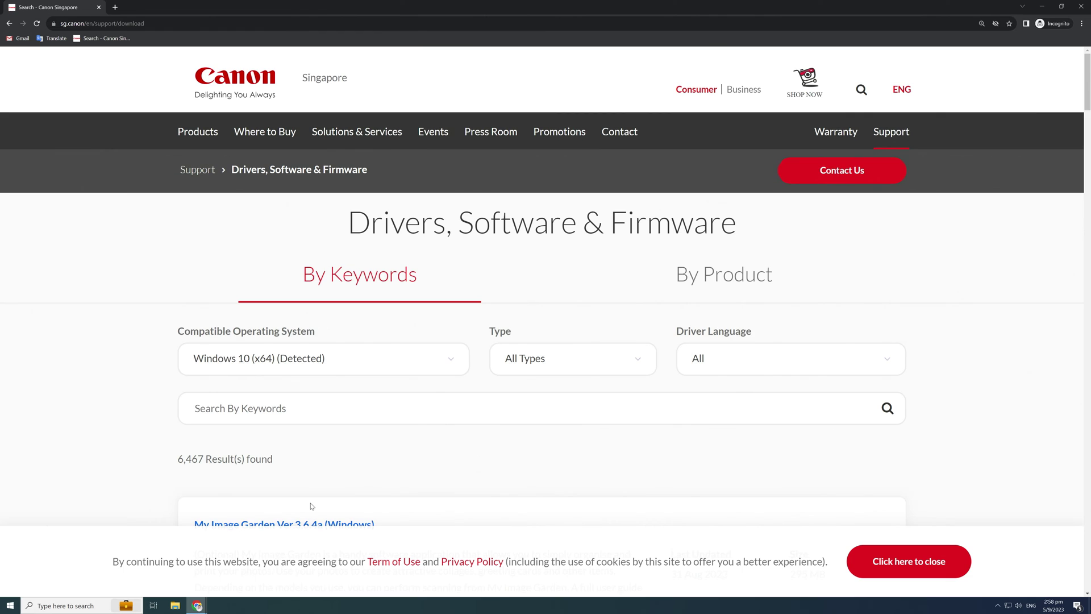
pyautogui.scroll(-2, 443, 454)
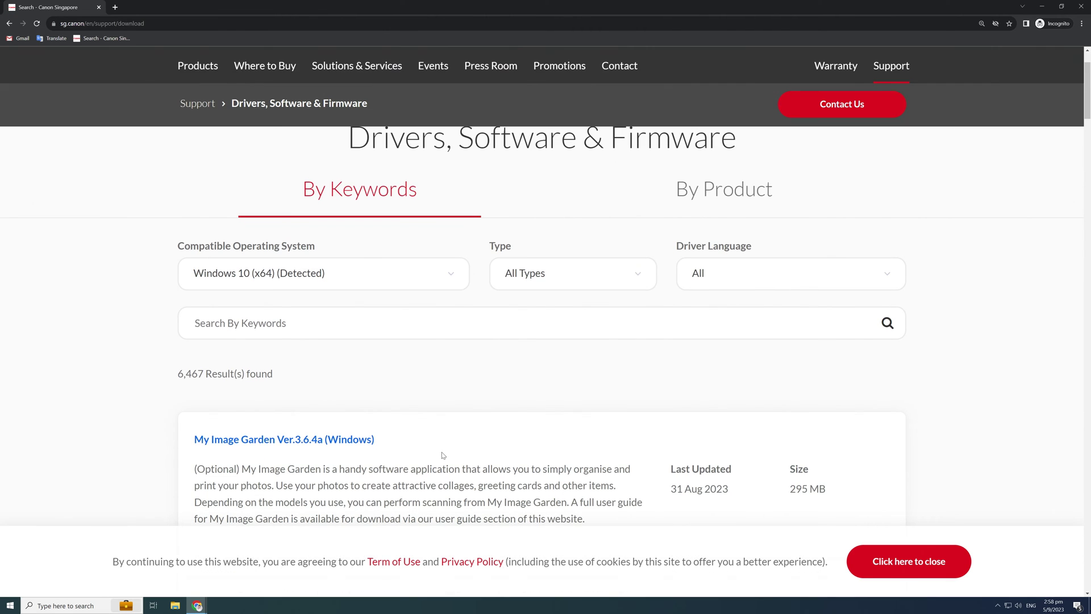
pyautogui.click(422, 323)
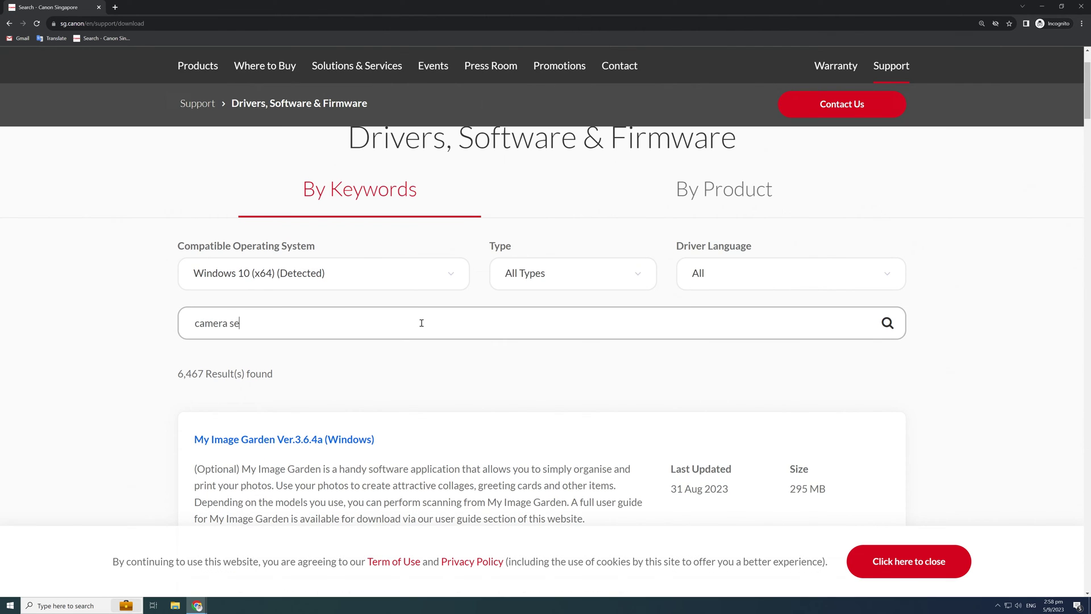
pyautogui.write('camera search tool')
pyautogui.click(887, 323)
# Download the Camera Search Tool Ver. 1.0 for Windows zip to the Desktop.
pyautogui.scroll(-3, 341, 392)
pyautogui.click(340, 397)
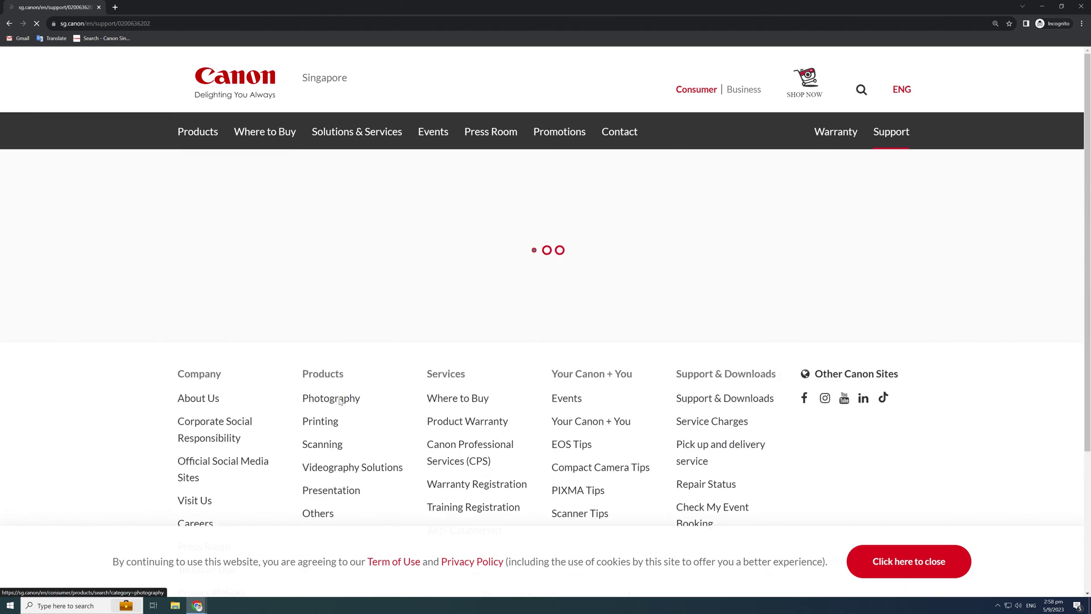
pyautogui.click(531, 356)
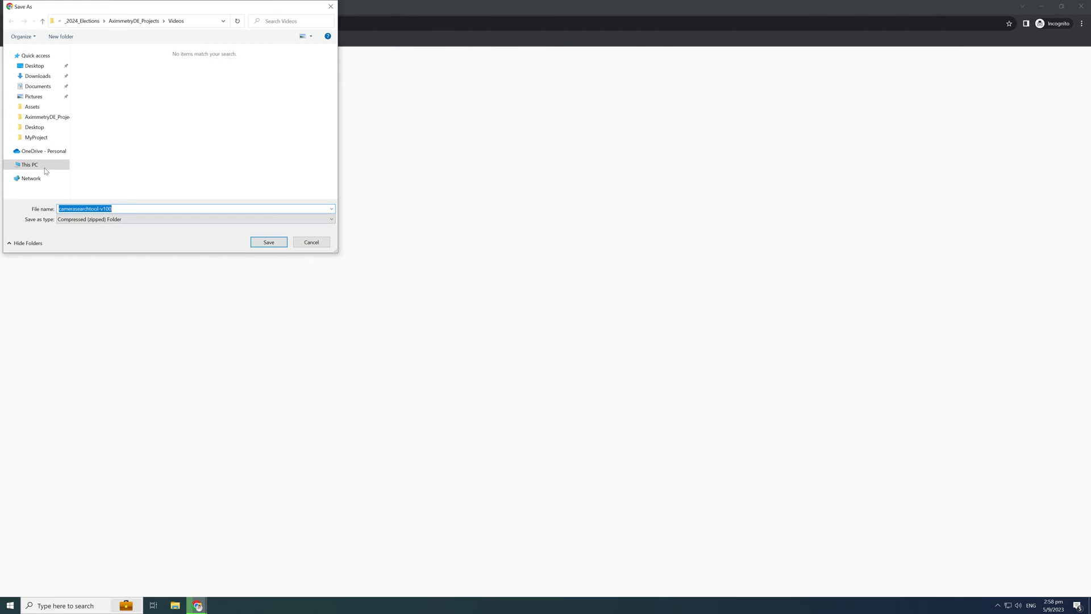
pyautogui.click(34, 65)
pyautogui.click(269, 242)
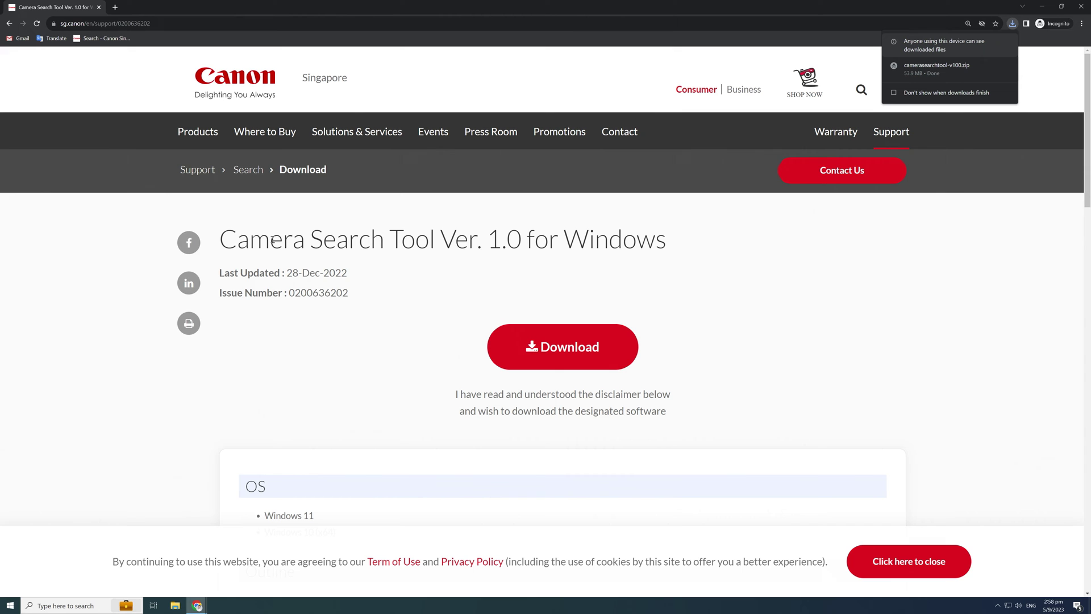
# Extract camerasearchtool-v100.zip on the Desktop and launch CameraSearchTool.exe to list the CR-N700.
pyautogui.click(1047, 11)
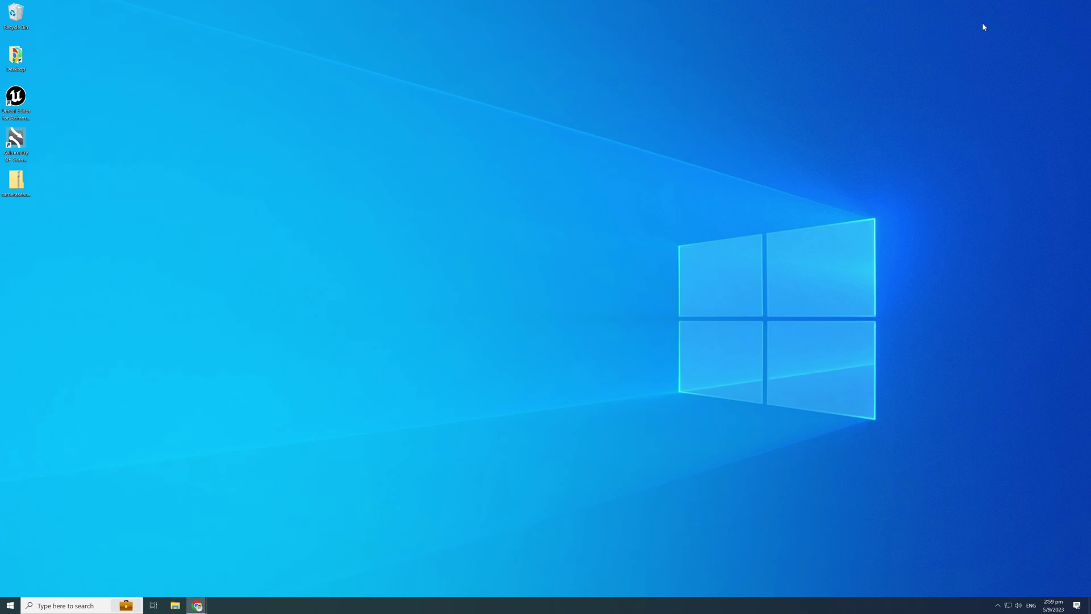
pyautogui.rightClick(27, 191)
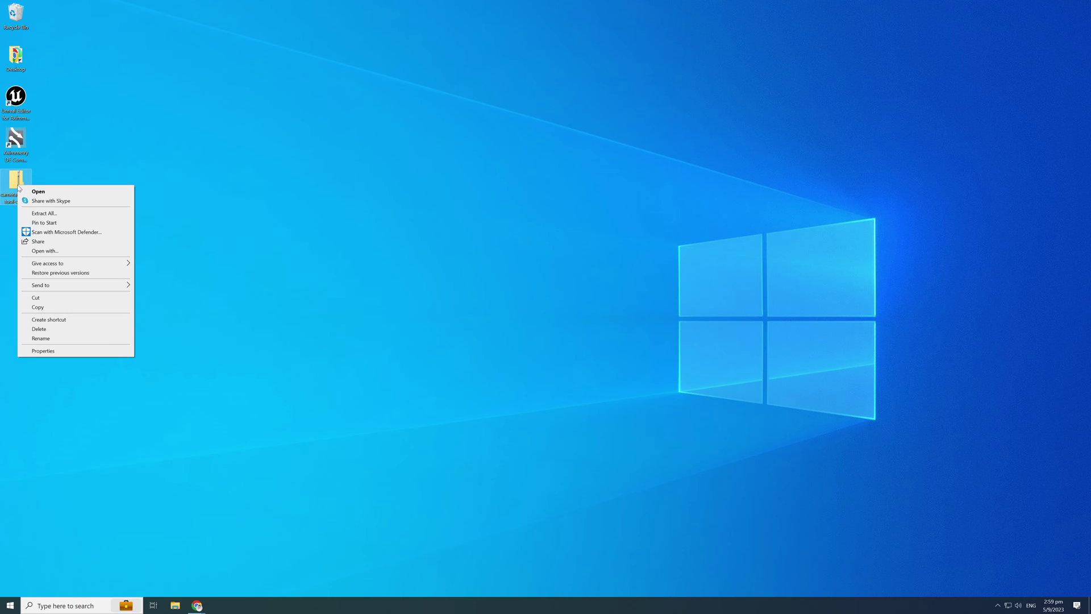
pyautogui.click(32, 210)
pyautogui.click(618, 391)
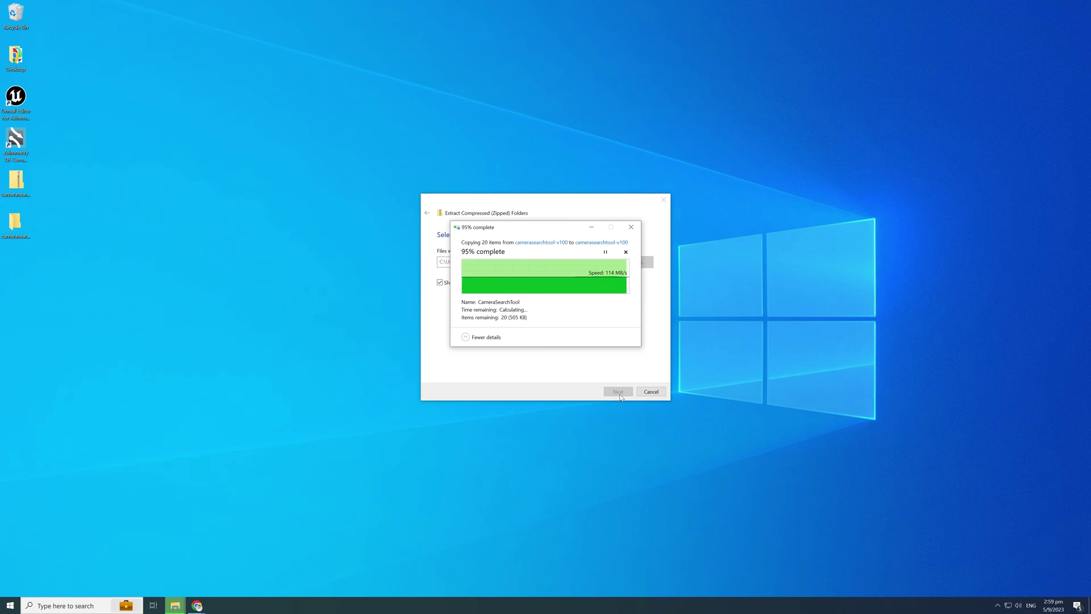
pyautogui.doubleClick(594, 270)
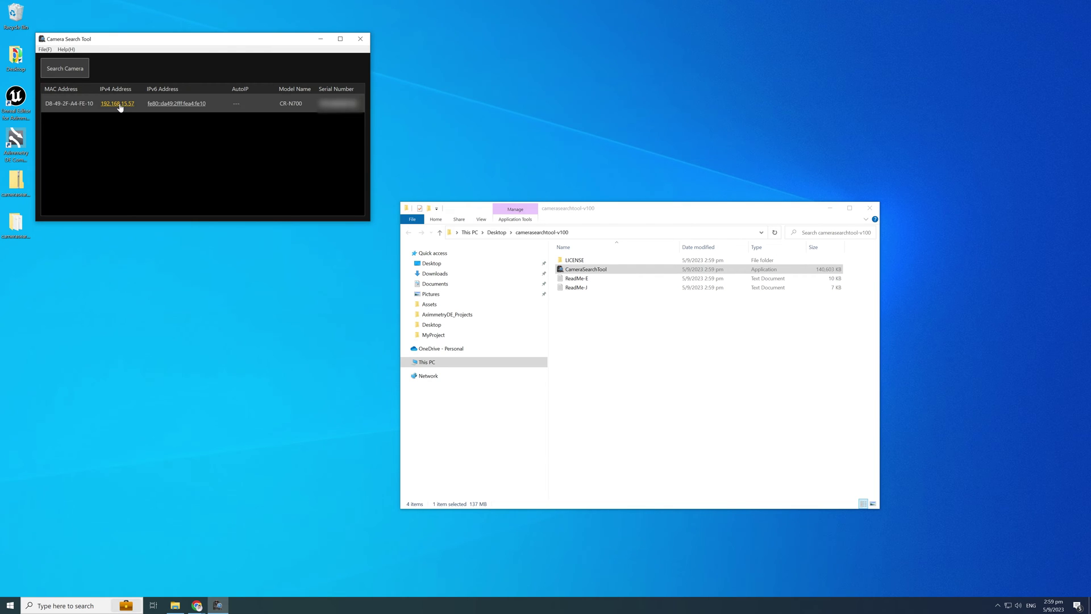
# Open the camera's settings page at 192.168.15.57 full screen, with Shooting Mode M and ND filter off.
pyautogui.click(117, 104)
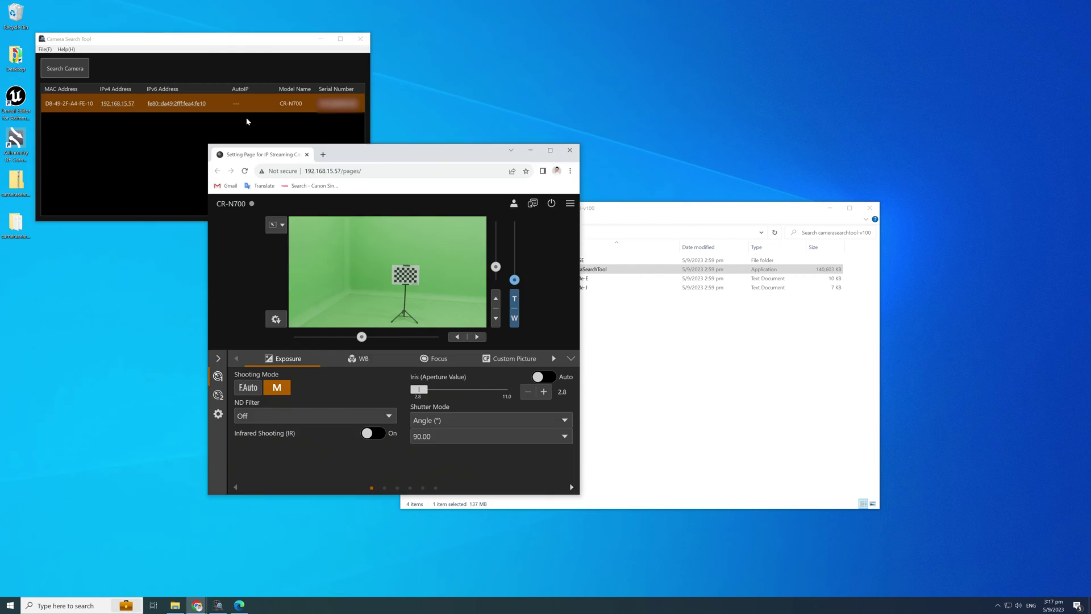
pyautogui.click(550, 151)
pyautogui.click(105, 489)
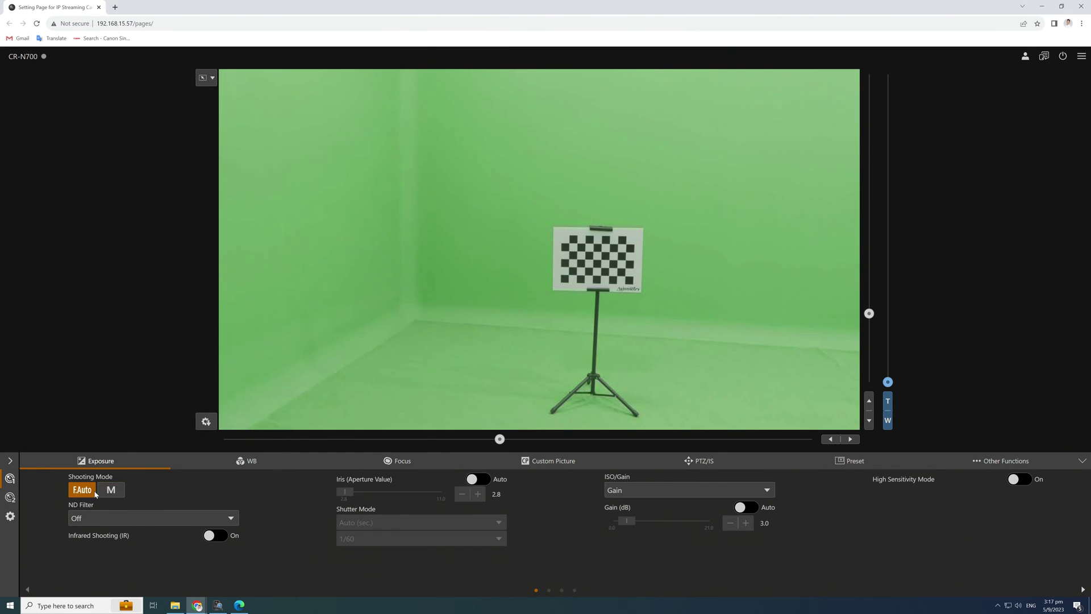
pyautogui.click(126, 517)
pyautogui.click(125, 519)
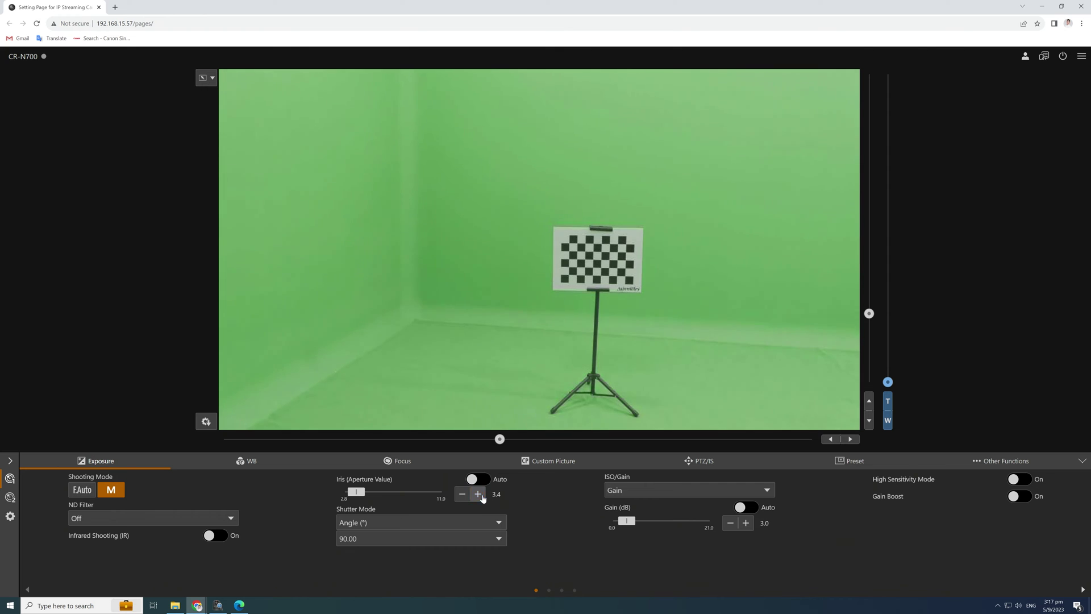
# Set iris to 2.8, shutter angle to 90.00 and gain to 3.0.
pyautogui.click(479, 495)
pyautogui.click(461, 496)
pyautogui.click(452, 543)
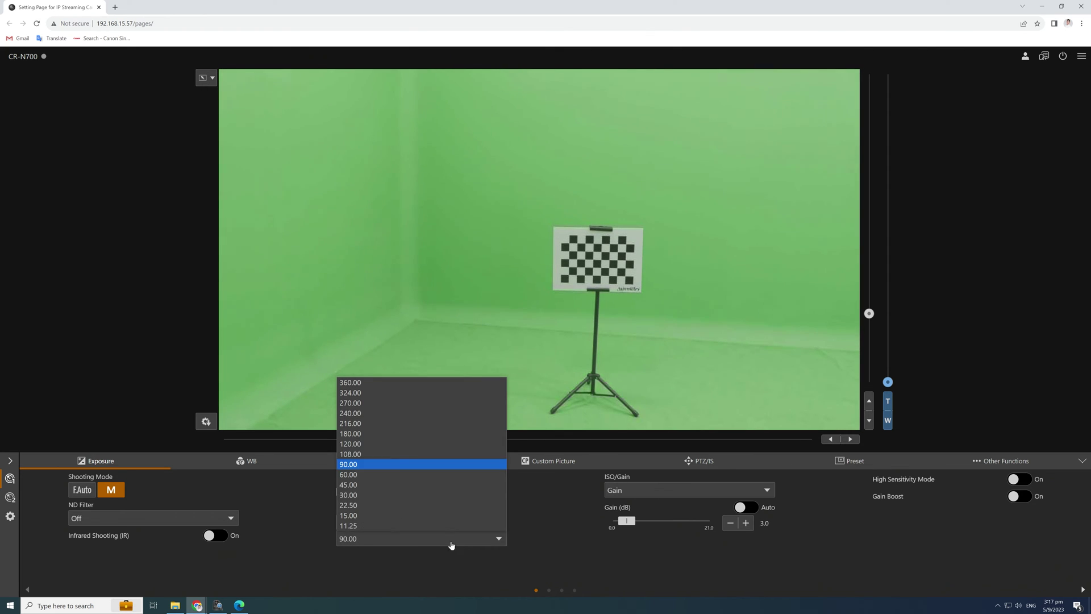
pyautogui.click(367, 435)
pyautogui.click(409, 540)
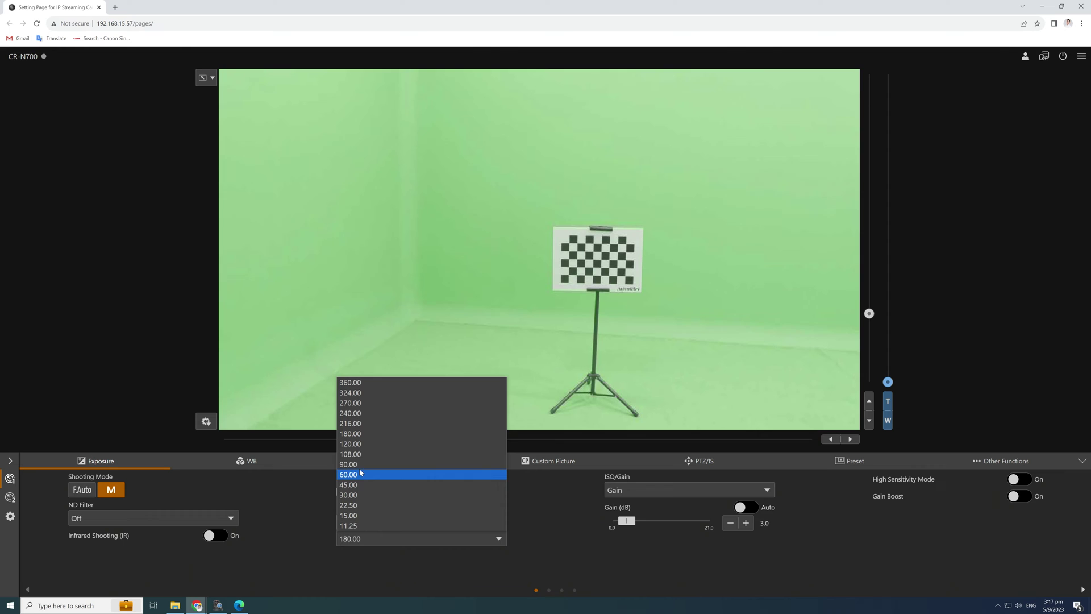
pyautogui.click(410, 463)
pyautogui.click(746, 523)
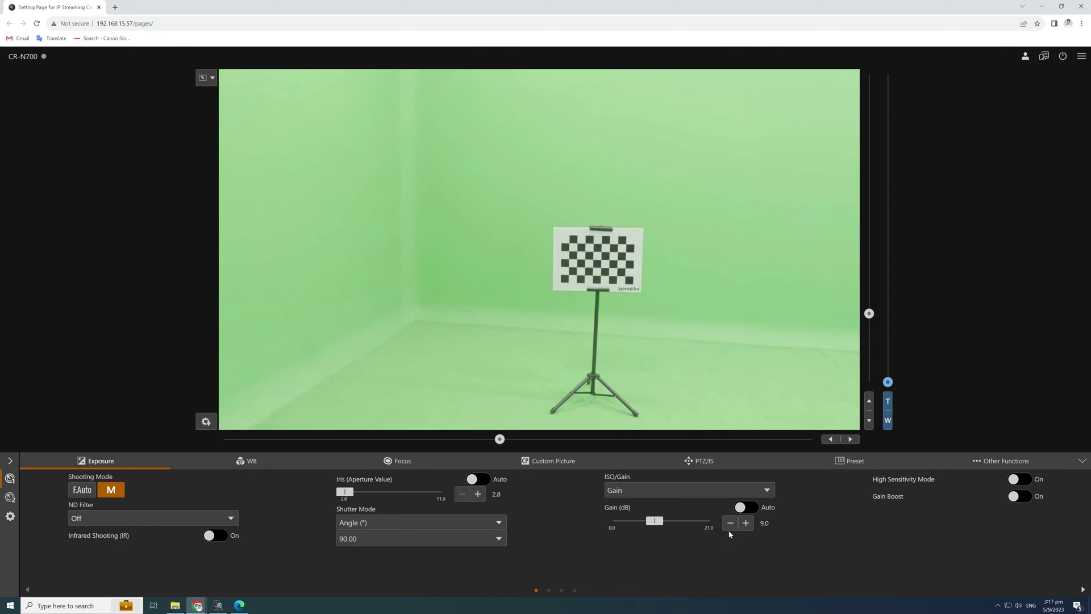
pyautogui.click(731, 523)
# Keep Color Temperature (K) white balance and turn Shockless WB off.
pyautogui.click(241, 461)
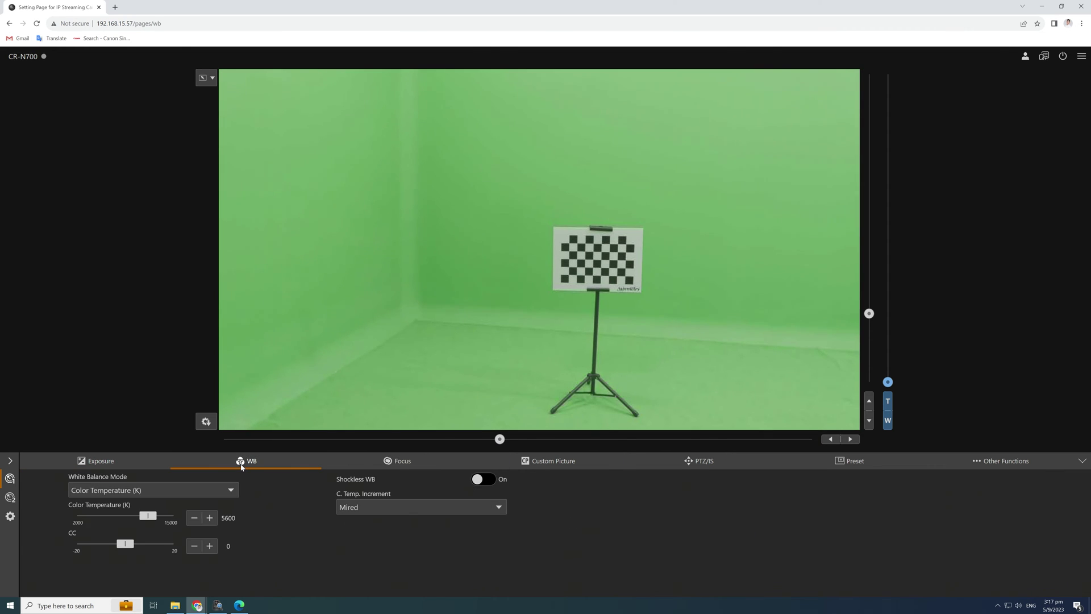
pyautogui.click(212, 496)
pyautogui.click(167, 536)
pyautogui.click(484, 479)
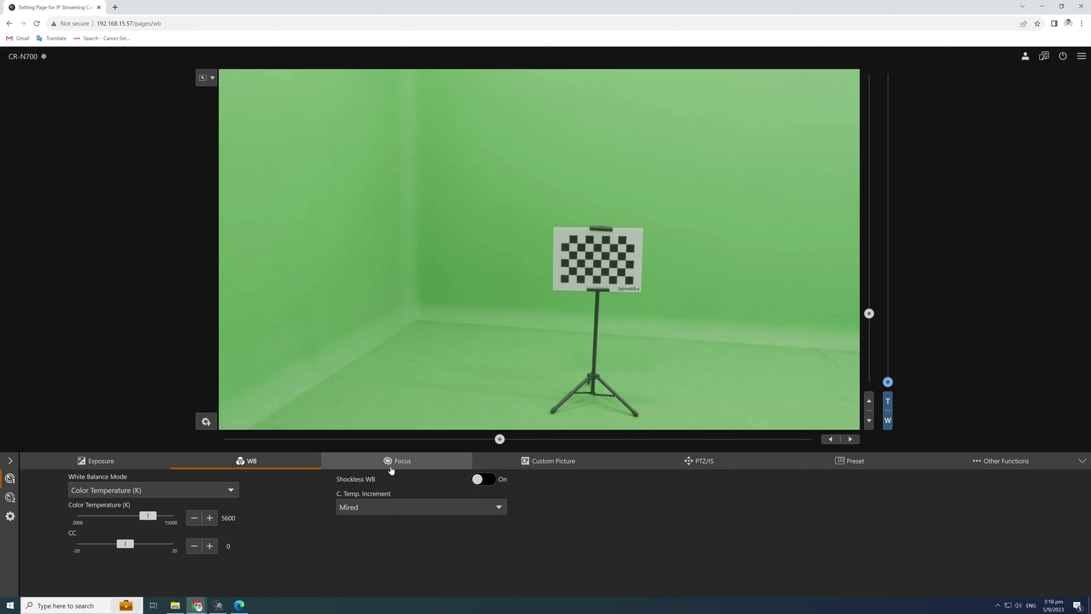
# Use Continuous AF with a Large AF frame and Face Det. & Tracking, tracking the checkerboard chart.
pyautogui.click(391, 470)
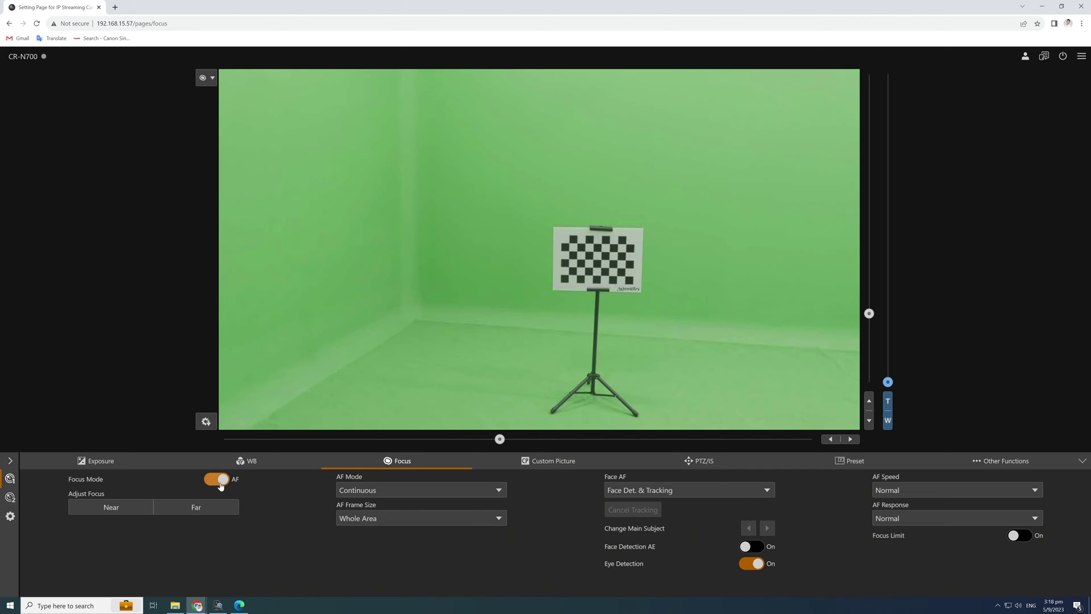
pyautogui.click(219, 482)
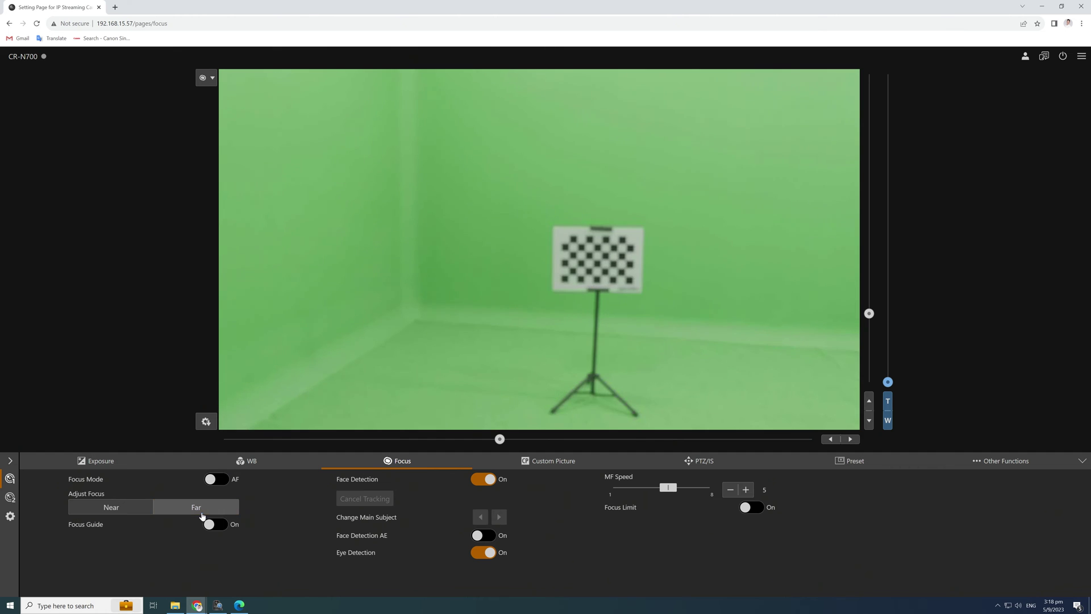
pyautogui.click(125, 511)
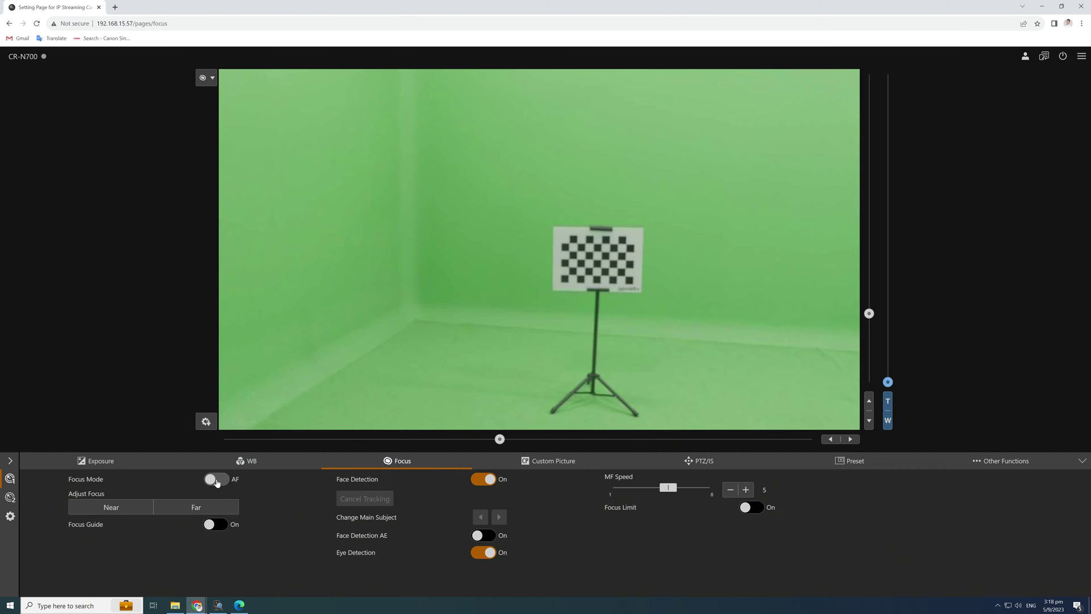
pyautogui.click(217, 479)
pyautogui.click(373, 490)
pyautogui.click(373, 490)
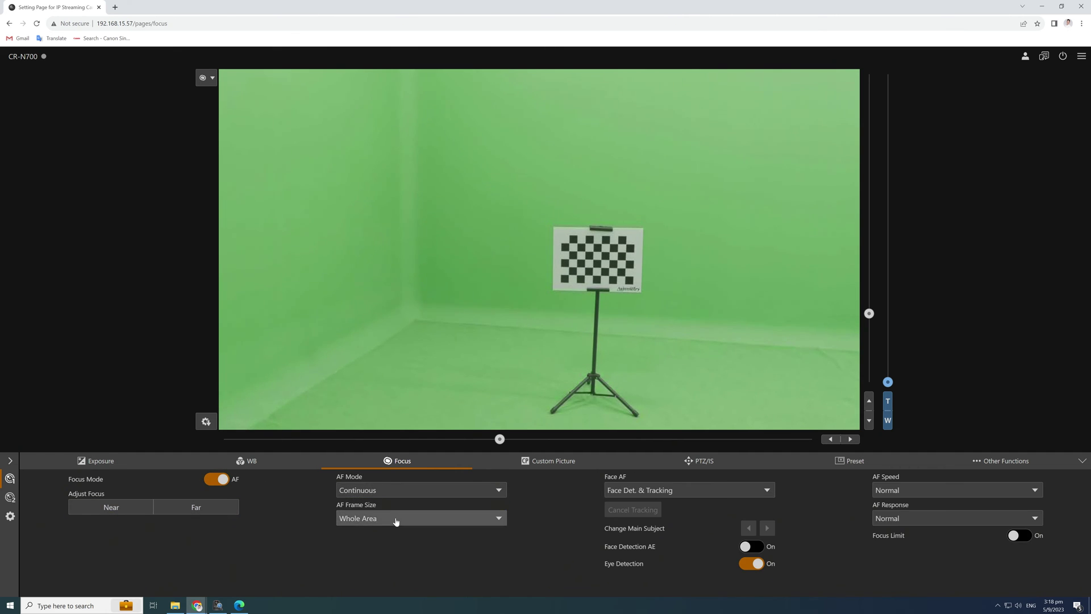
pyautogui.click(397, 519)
pyautogui.click(463, 551)
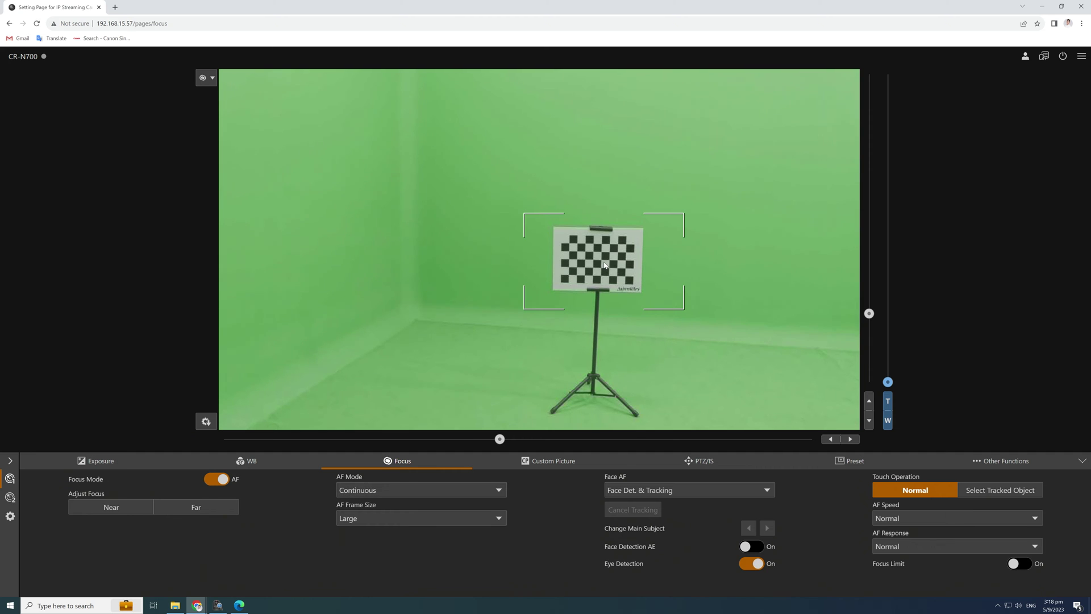
pyautogui.click(657, 489)
pyautogui.click(659, 493)
pyautogui.click(1000, 490)
pyautogui.click(579, 263)
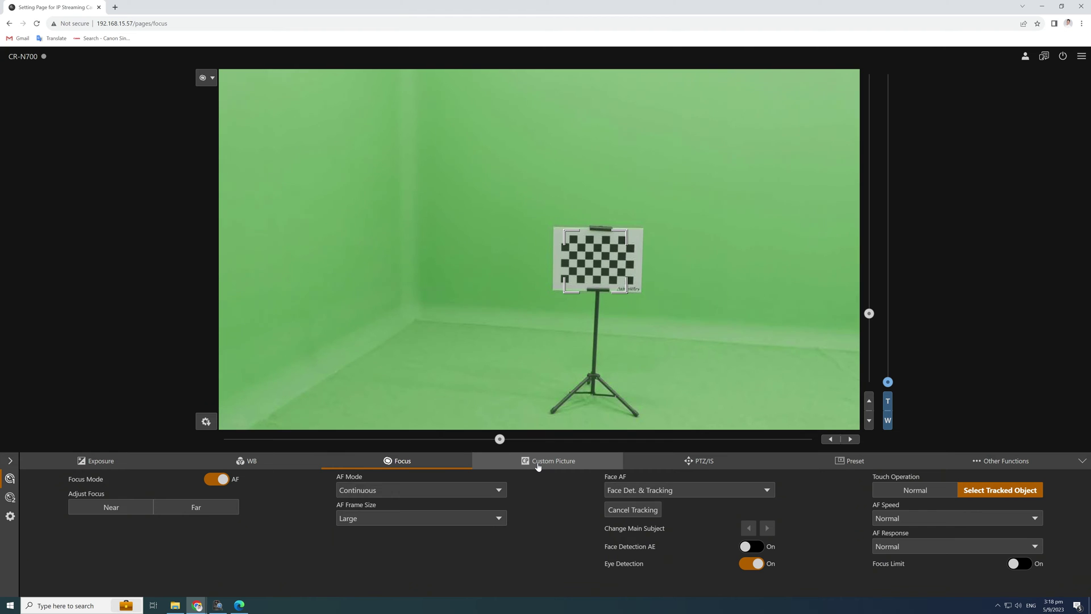
# Select the C2: BT.709 Wide DR custom picture file.
pyautogui.click(537, 465)
pyautogui.click(172, 490)
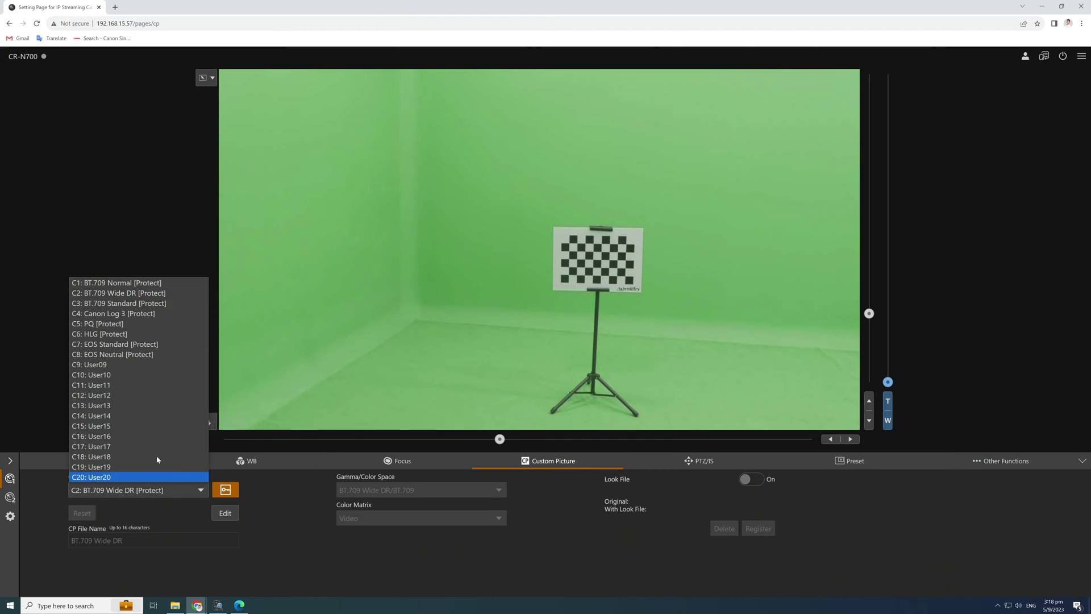
pyautogui.click(157, 302)
pyautogui.click(143, 490)
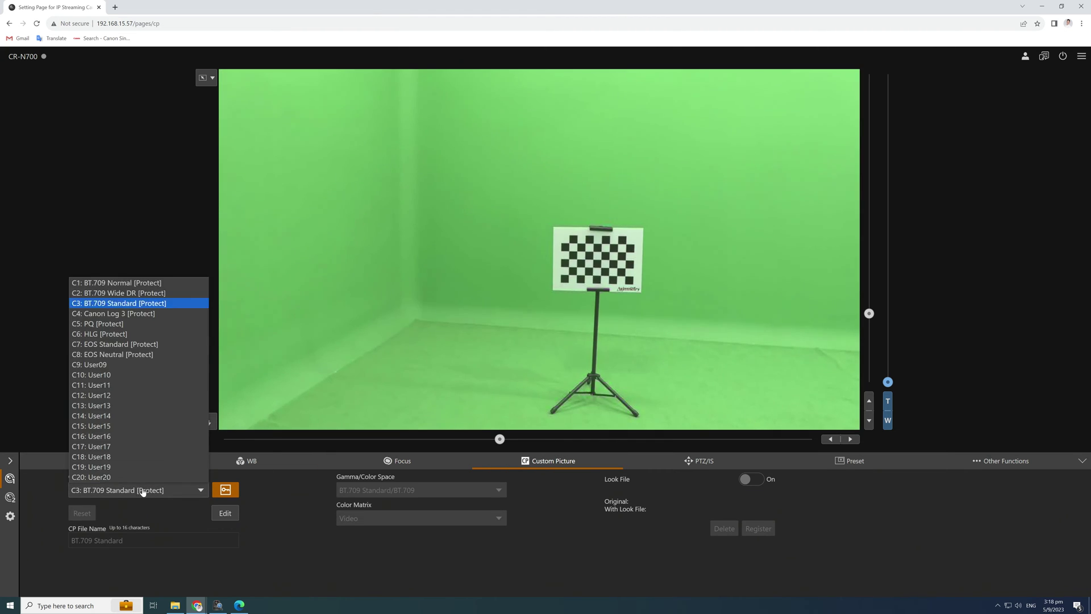
pyautogui.click(154, 293)
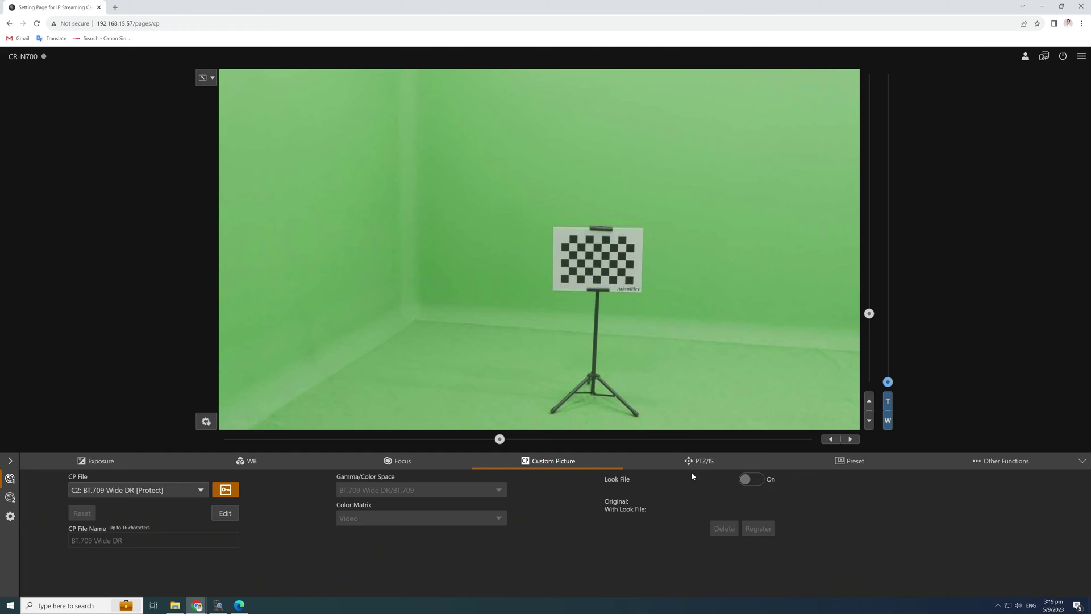
# Turn Digital Zoom off, leaving the tele-converter at 1.0x.
pyautogui.click(705, 462)
pyautogui.click(204, 490)
pyautogui.click(176, 521)
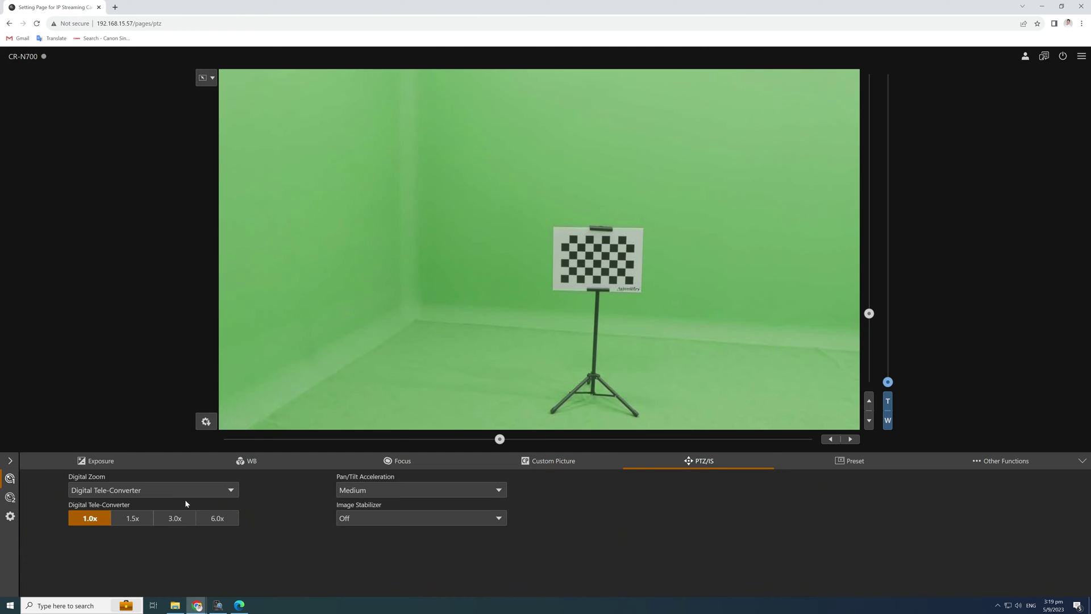
pyautogui.click(192, 491)
pyautogui.click(167, 502)
pyautogui.click(184, 491)
pyautogui.click(165, 523)
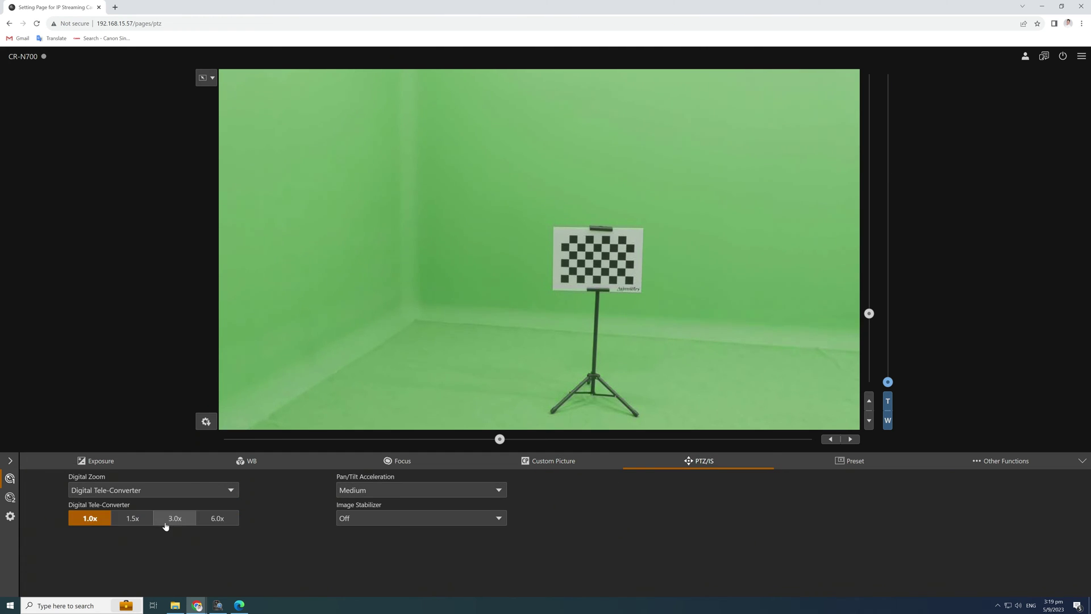
pyautogui.click(216, 519)
pyautogui.click(90, 518)
pyautogui.click(137, 490)
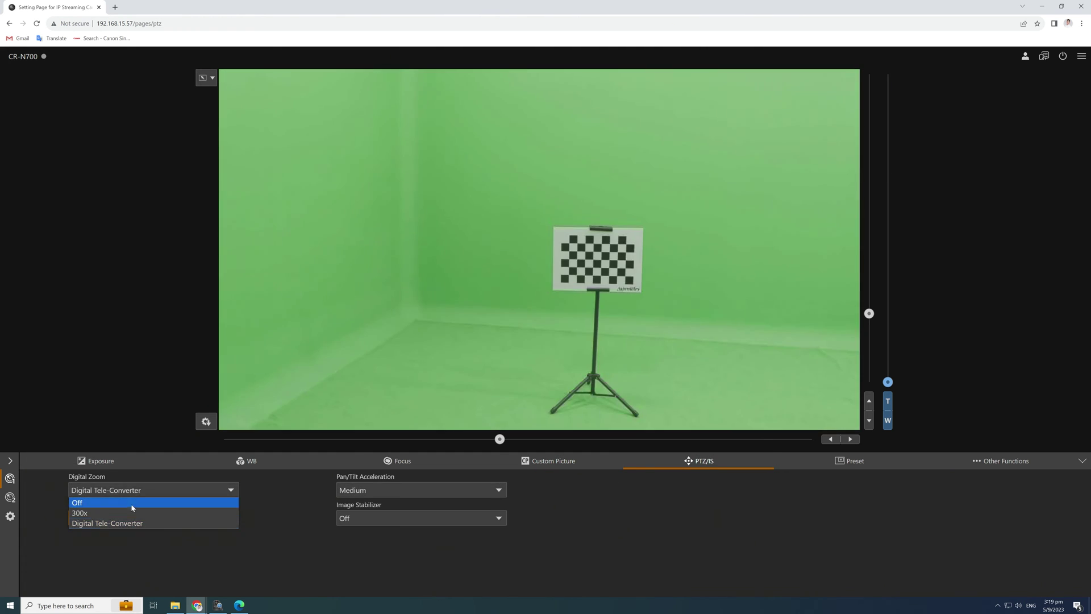
pyautogui.click(132, 504)
# Set Pan/Tilt Acceleration to Small and Image Stabilizer to Off.
pyautogui.click(397, 490)
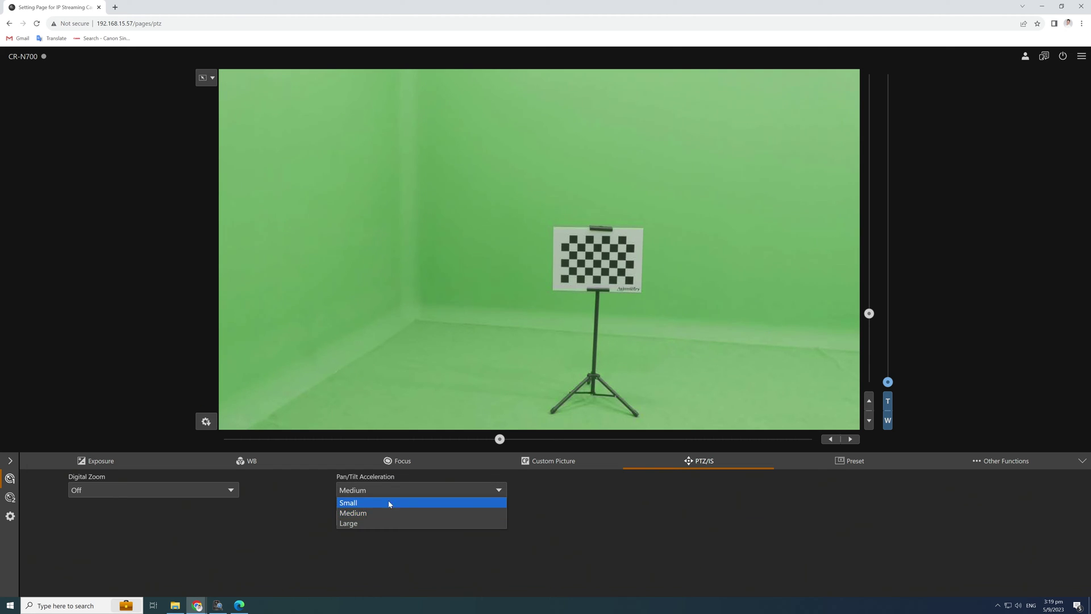
pyautogui.click(389, 503)
pyautogui.click(382, 517)
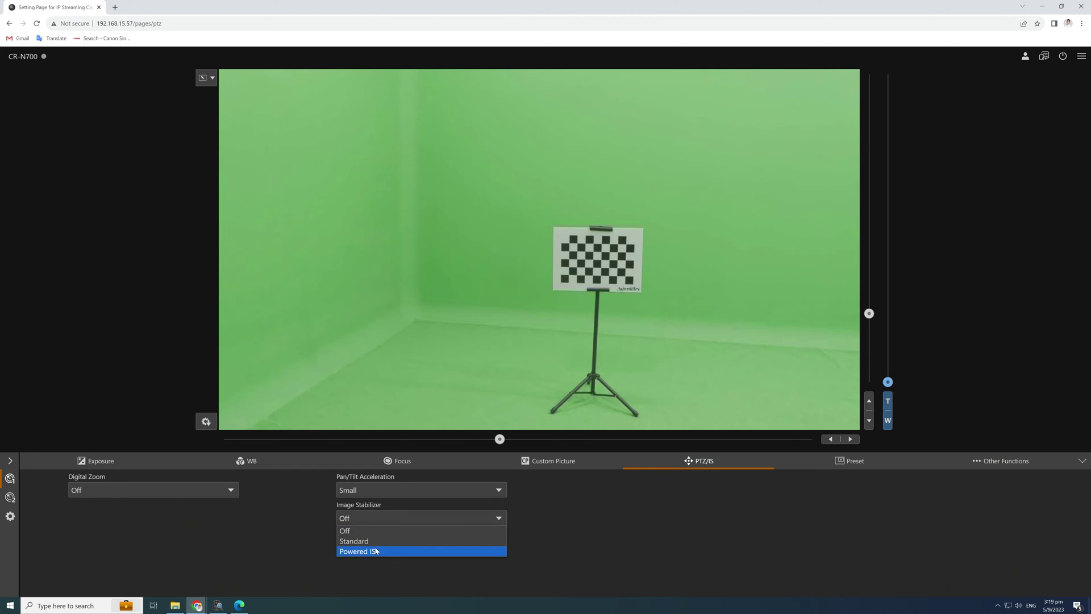
pyautogui.click(382, 551)
pyautogui.click(385, 518)
pyautogui.click(379, 532)
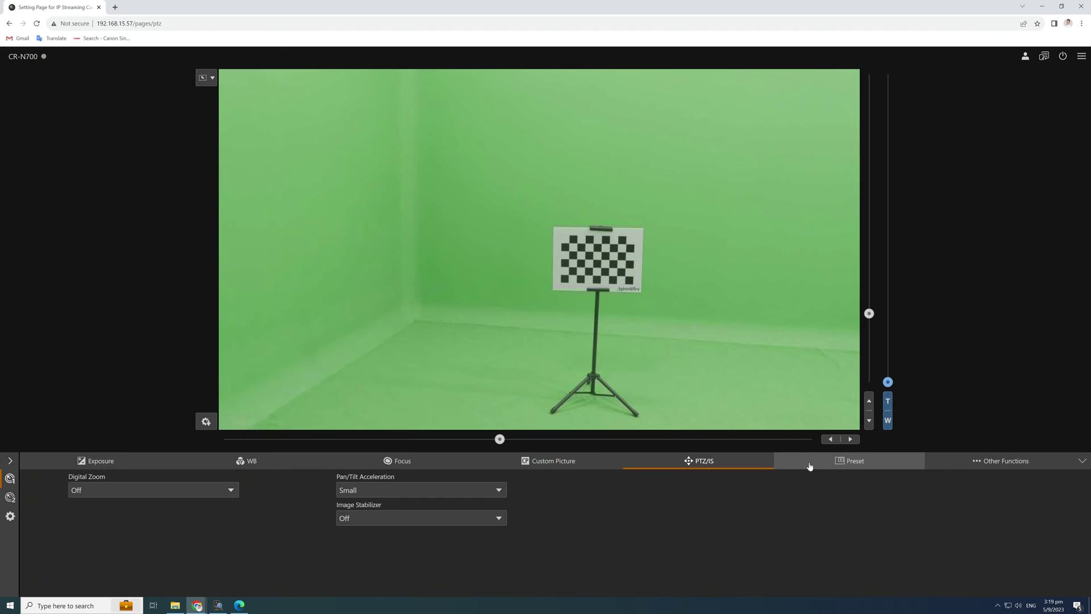
# Save the current camera position and settings as preset4 in empty slot 4.
pyautogui.click(810, 464)
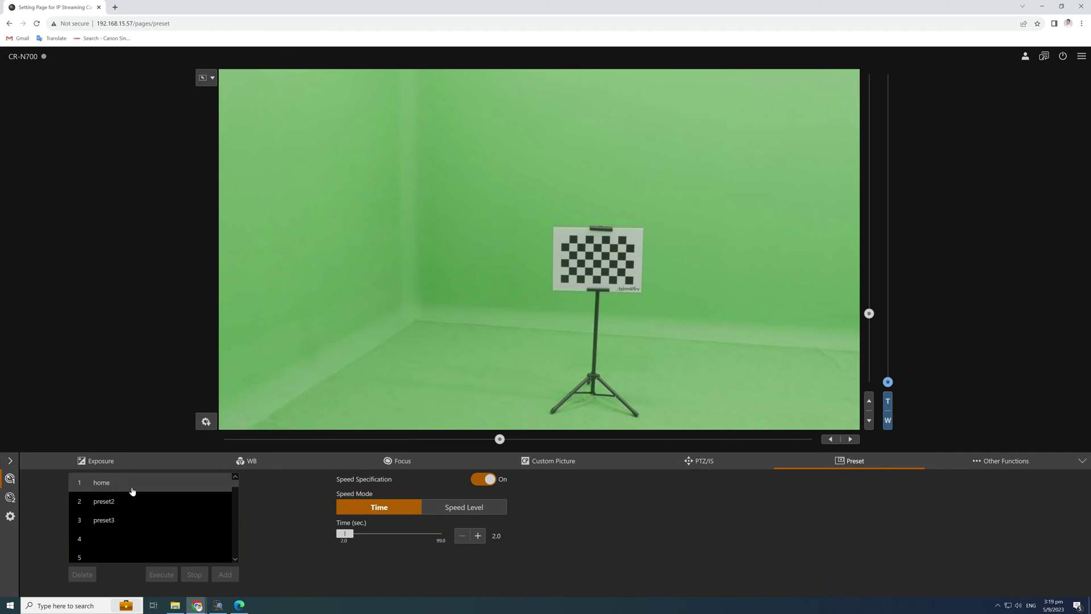
pyautogui.click(111, 538)
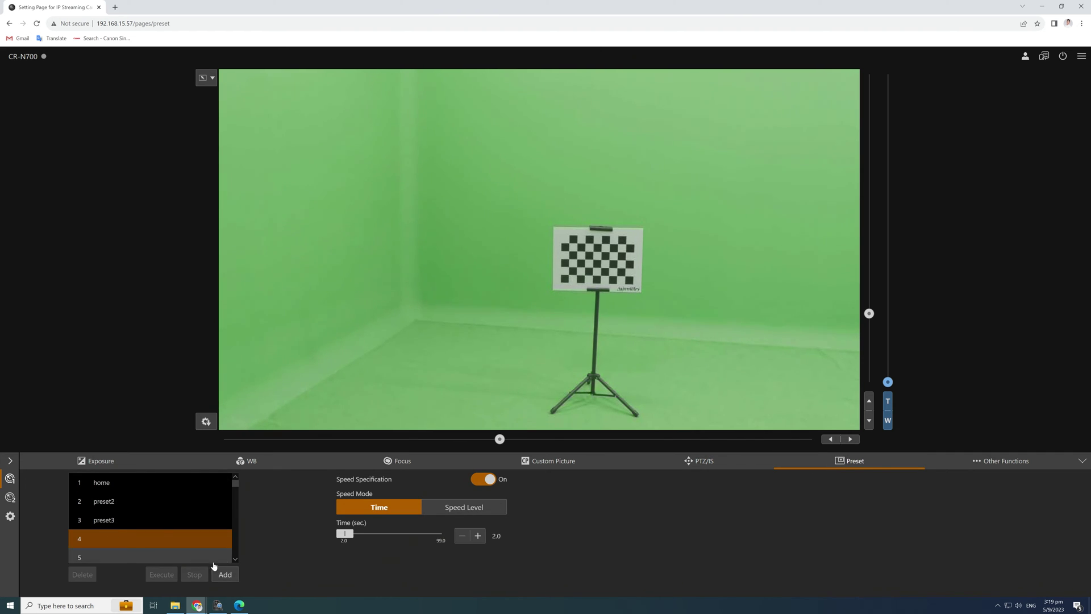
pyautogui.click(225, 575)
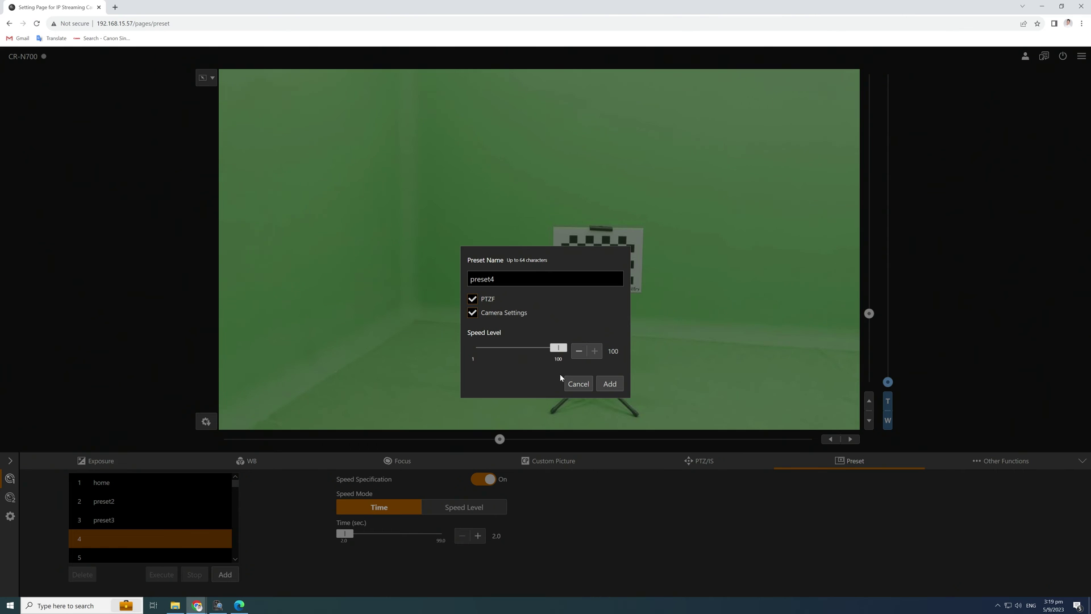
pyautogui.click(613, 383)
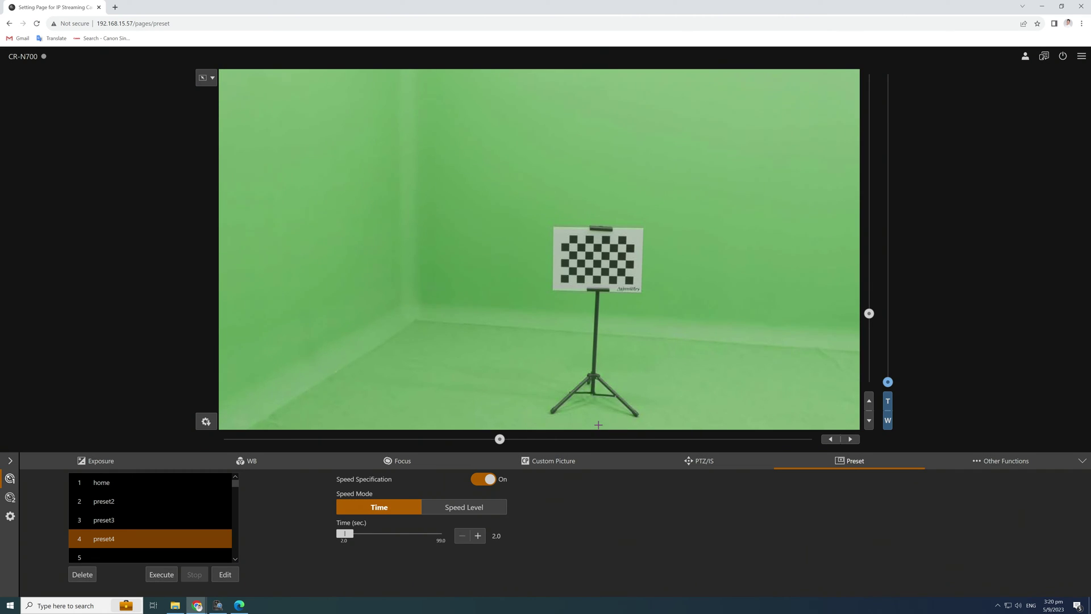
# Step through the output Crop, Monitoring and OSD settings, ending on Assistance peaking settings.
pyautogui.click(9, 498)
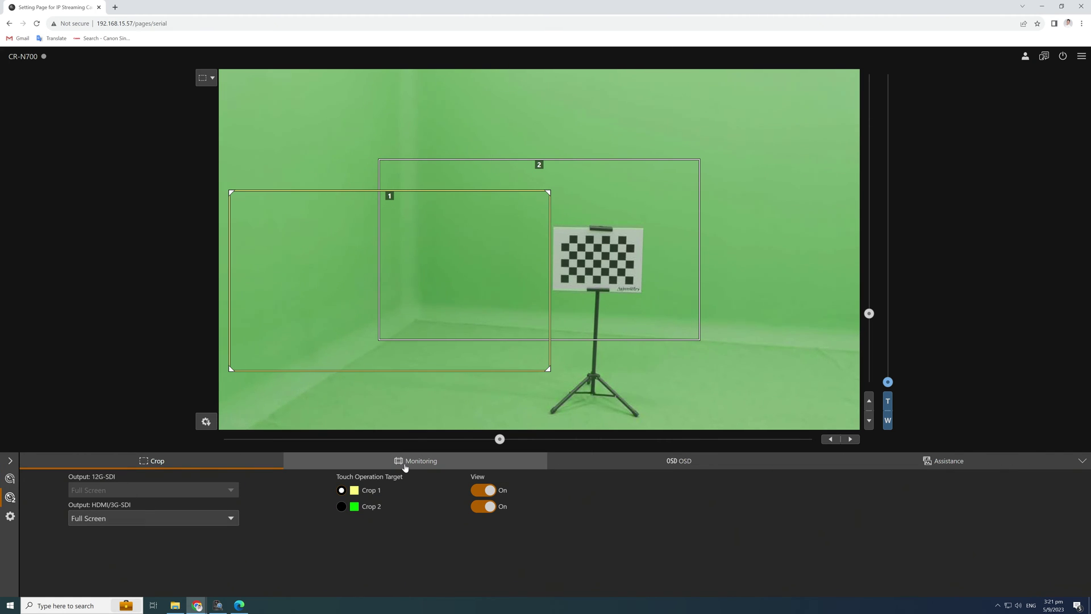
pyautogui.click(405, 466)
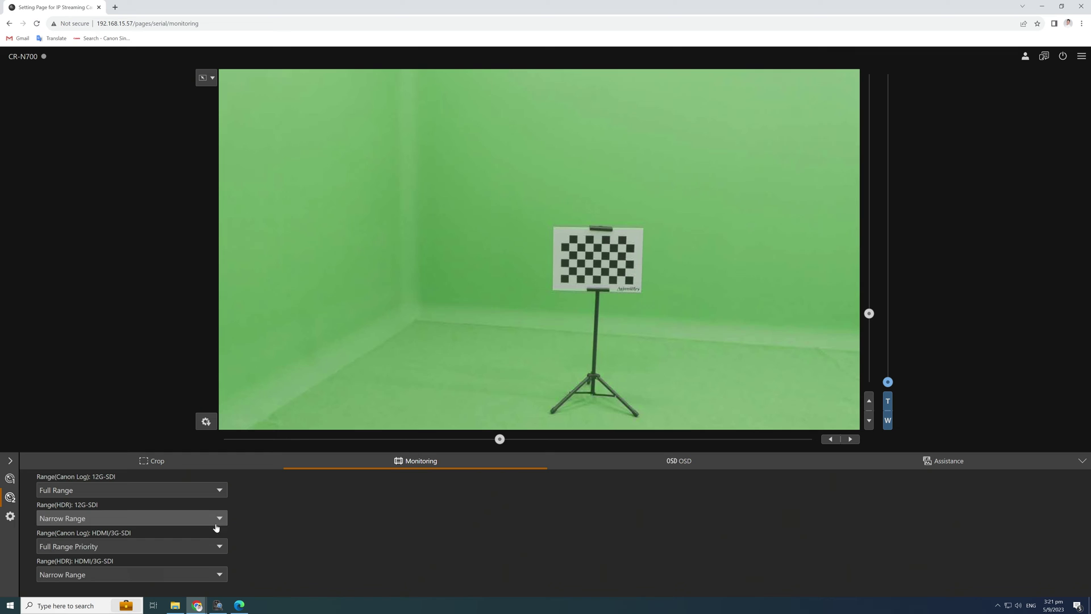
pyautogui.click(692, 463)
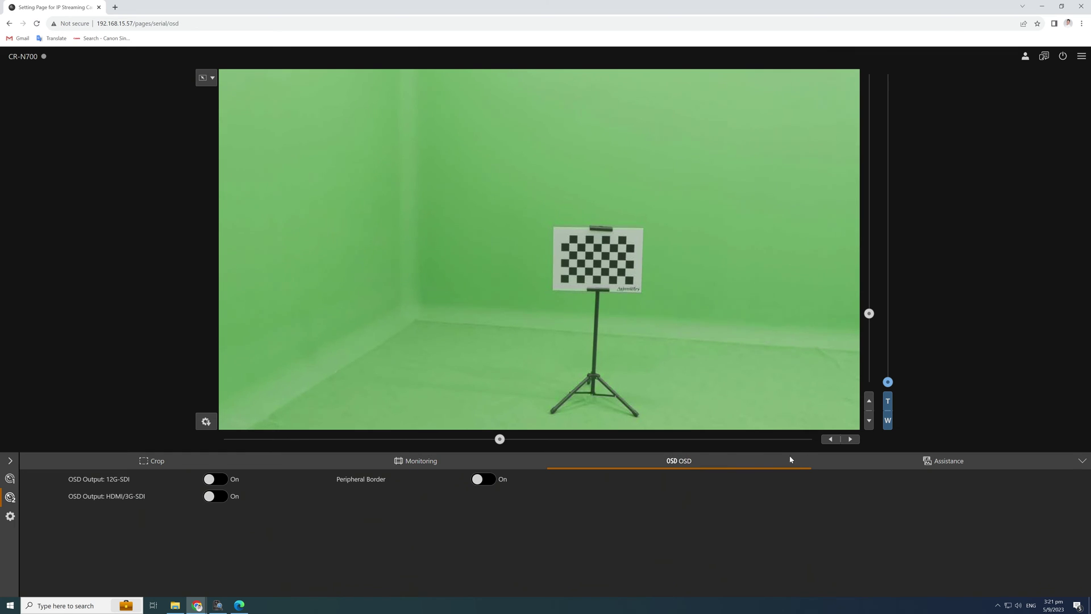
pyautogui.click(928, 462)
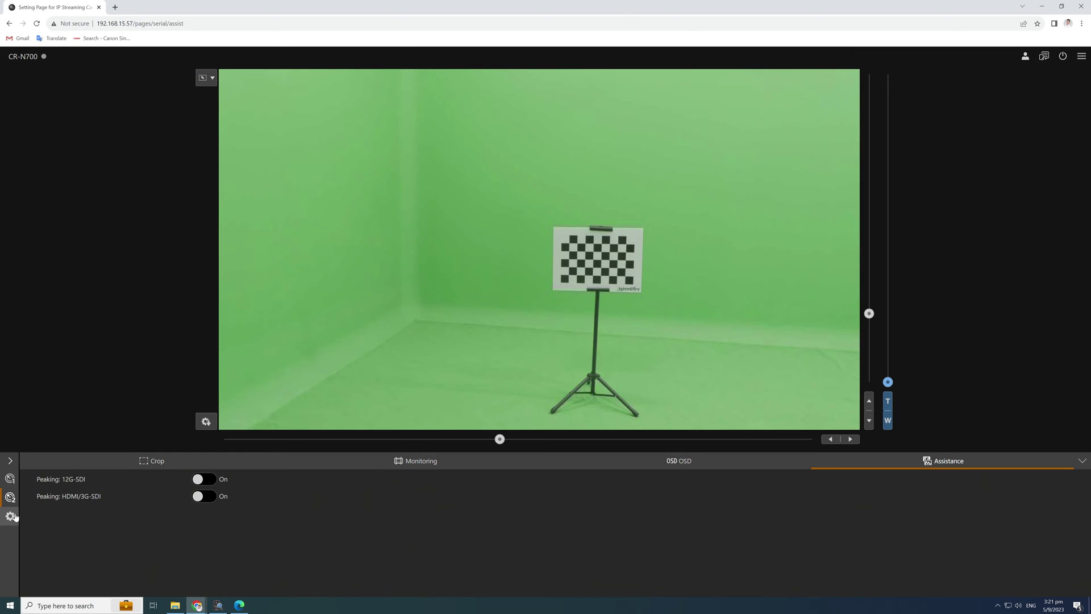
# Sign in to the camera's system settings with the administrator user name and saved password.
pyautogui.click(11, 518)
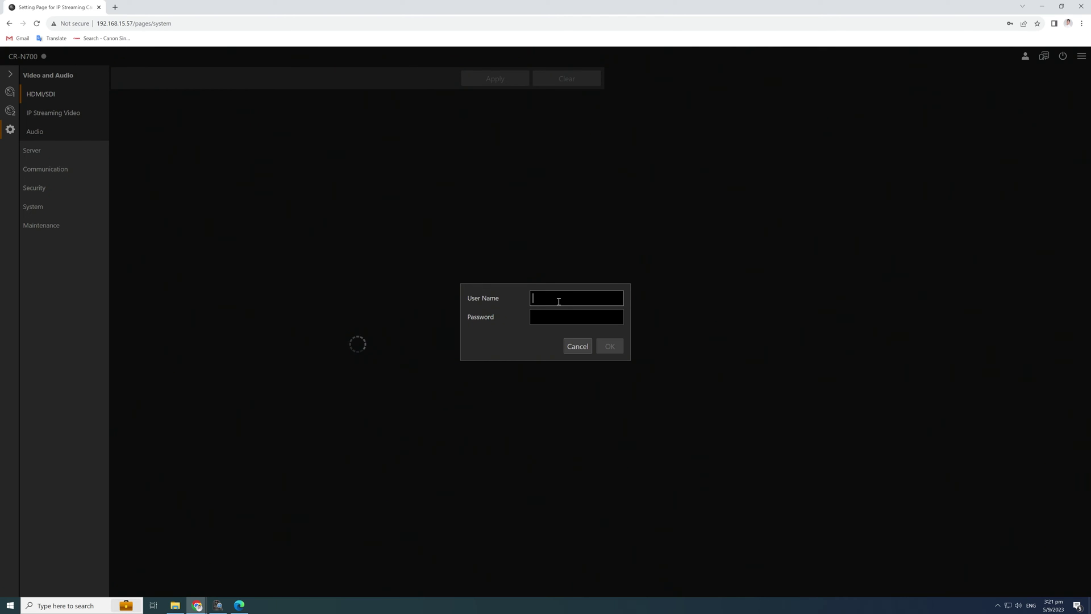
pyautogui.write('admin')
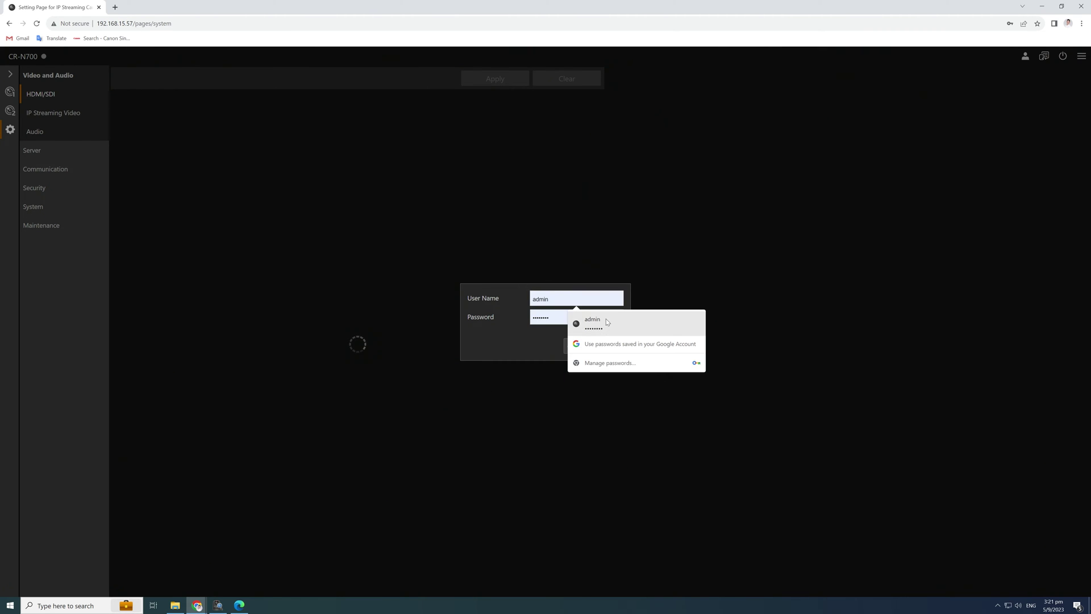
pyautogui.click(604, 321)
pyautogui.click(607, 346)
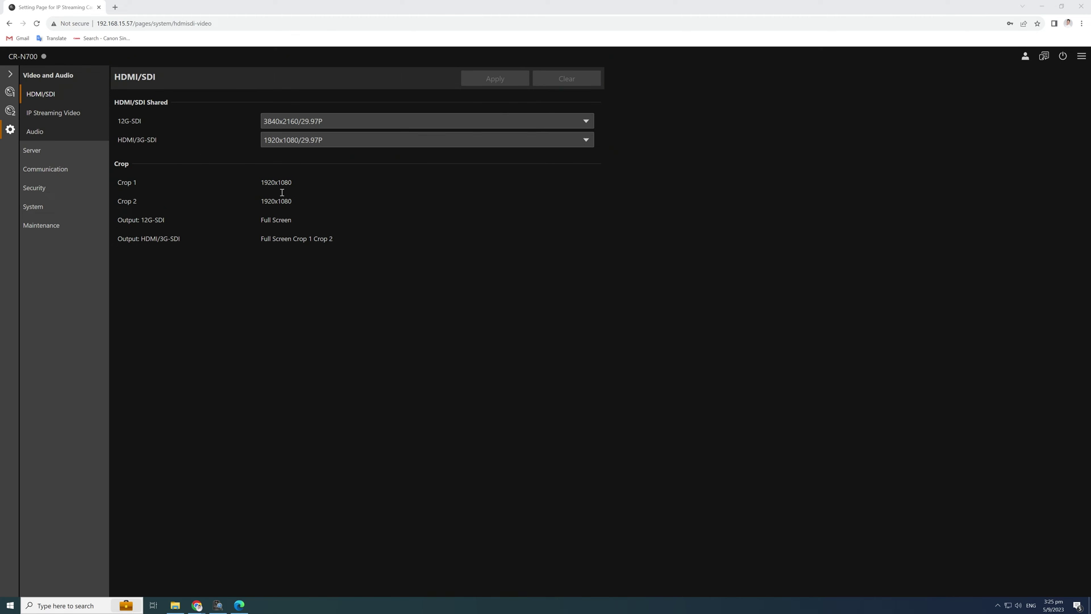
# Browse to the camera's network settings and note its IPv4 address and gateway 192.168.15.1.
pyautogui.click(64, 119)
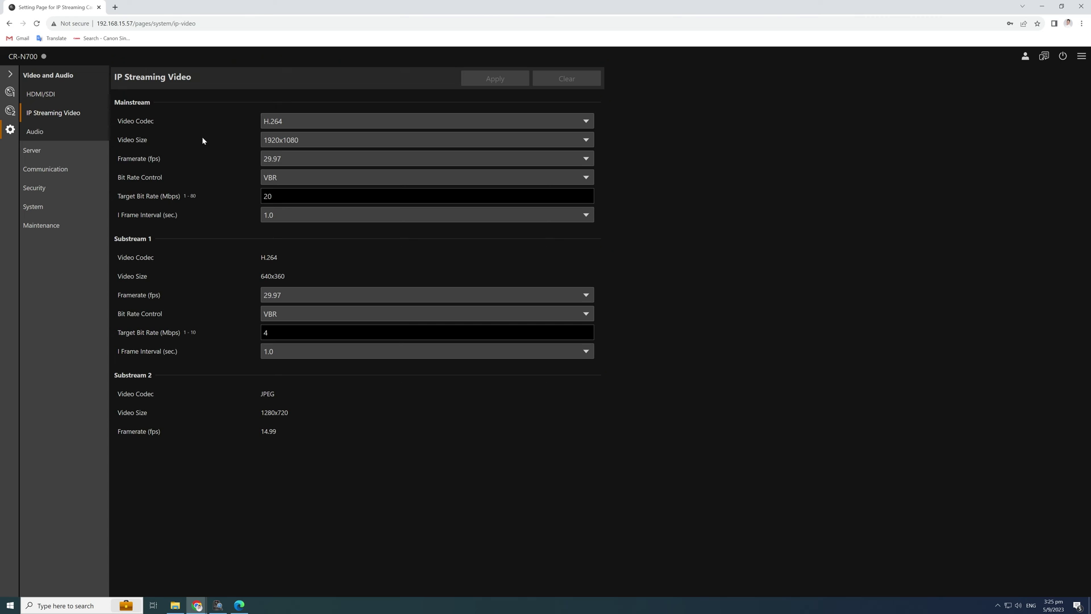
pyautogui.click(52, 135)
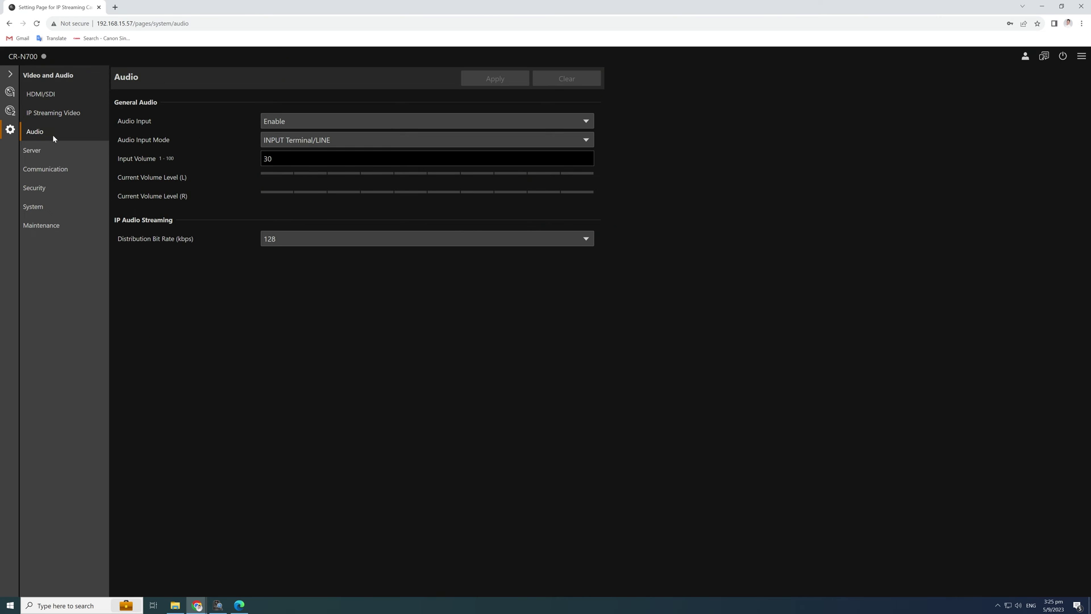
pyautogui.click(70, 150)
pyautogui.click(71, 150)
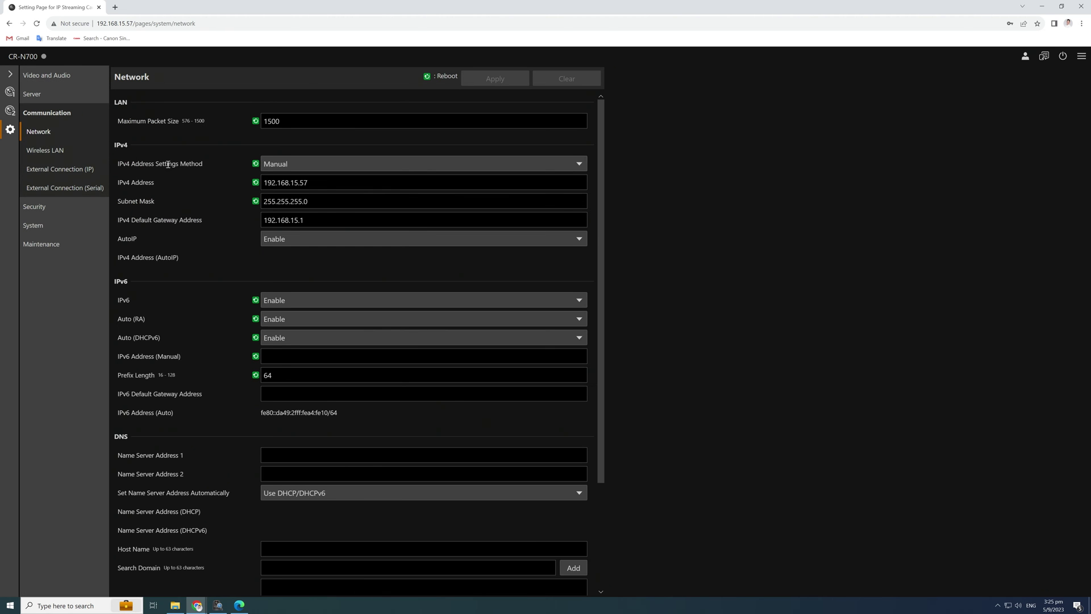
pyautogui.moveTo(328, 183); pyautogui.dragTo(262, 183)
pyautogui.moveTo(324, 220); pyautogui.dragTo(236, 224)
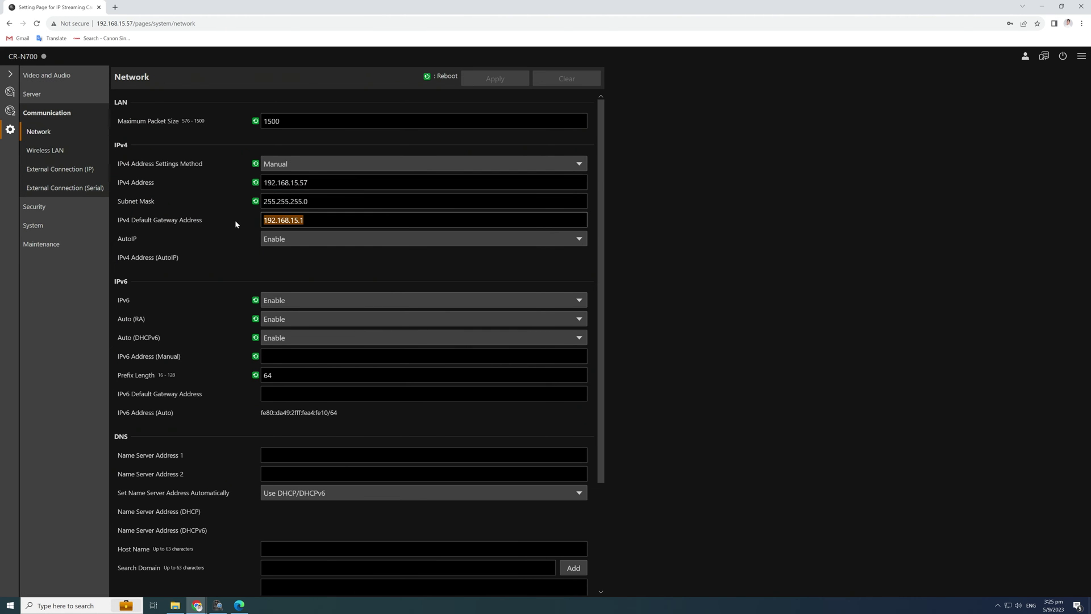
# Look up this PC's IPv4 address in Windows Ethernet settings alongside the External Connection (IP) page.
pyautogui.click(1008, 606)
pyautogui.click(966, 452)
pyautogui.click(731, 91)
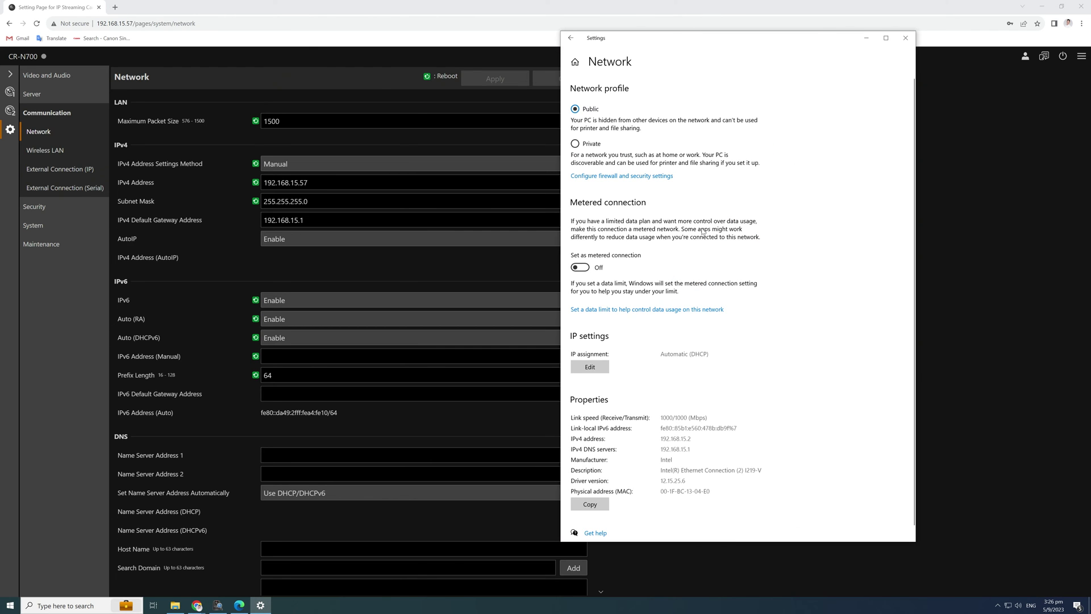
pyautogui.moveTo(696, 449); pyautogui.dragTo(622, 453)
pyautogui.click(622, 455)
pyautogui.click(45, 150)
pyautogui.click(61, 173)
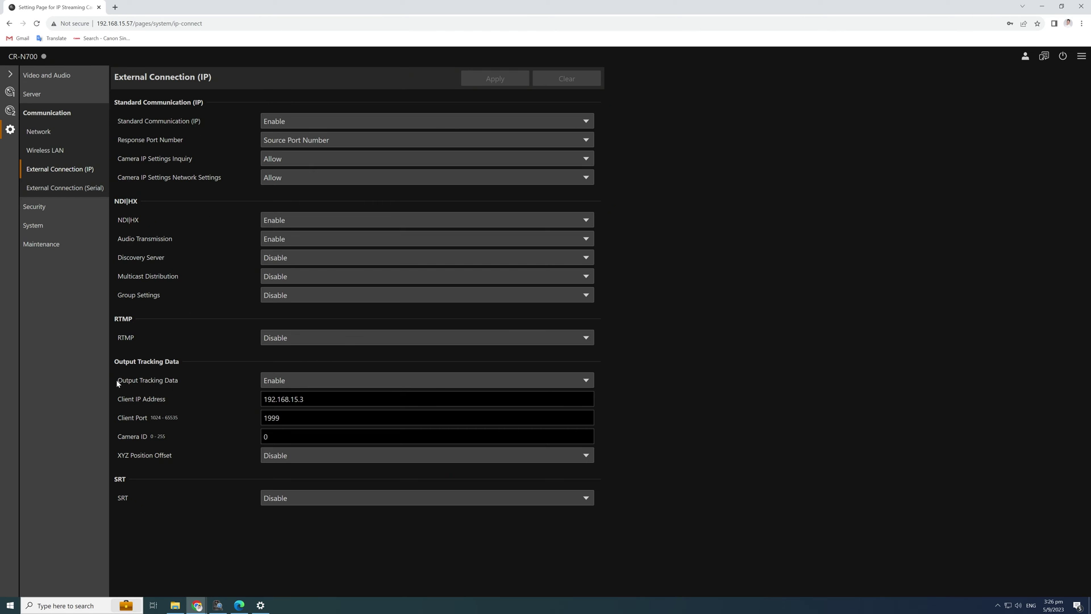
pyautogui.moveTo(117, 383); pyautogui.dragTo(194, 387)
pyautogui.click(193, 388)
pyautogui.click(261, 605)
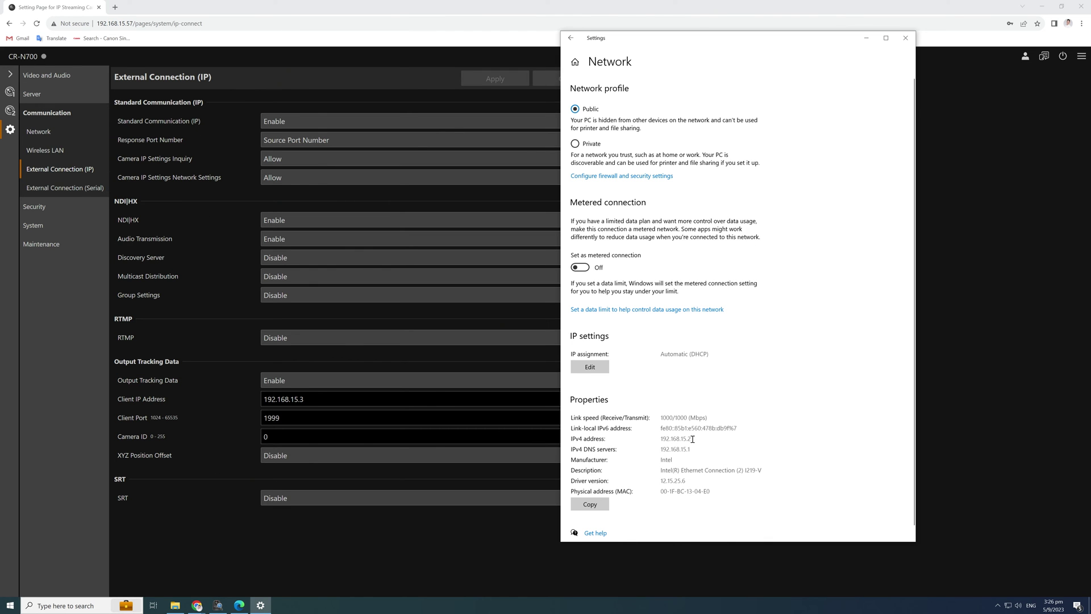
# Change the Output Tracking Data client IP to 192.168.15.2 and apply.
pyautogui.click(307, 399)
pyautogui.press('BackSpace')
pyautogui.write('2')
pyautogui.click(511, 416)
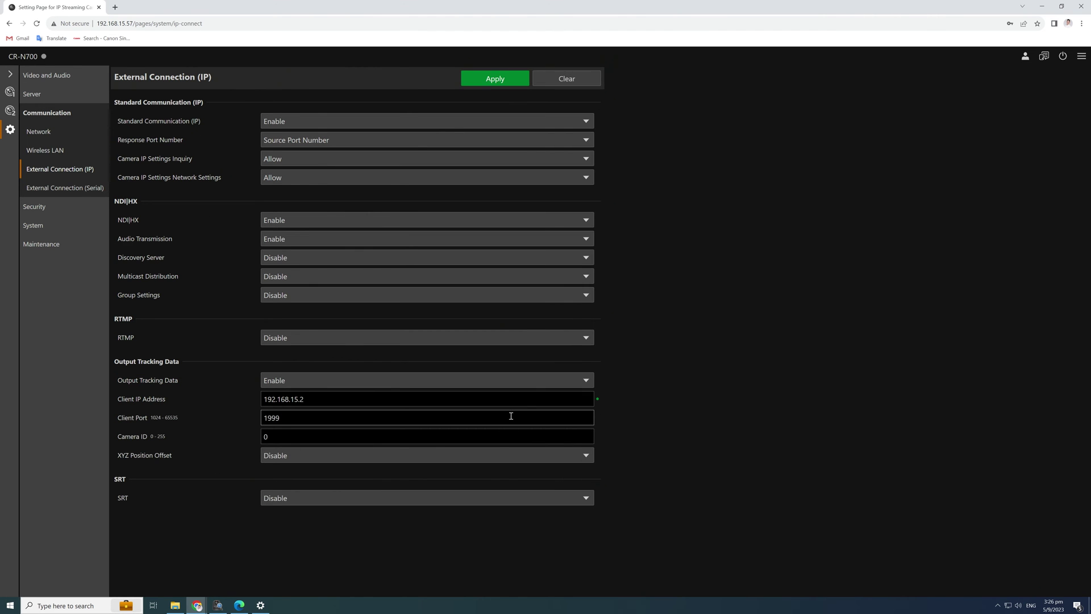
pyautogui.click(494, 80)
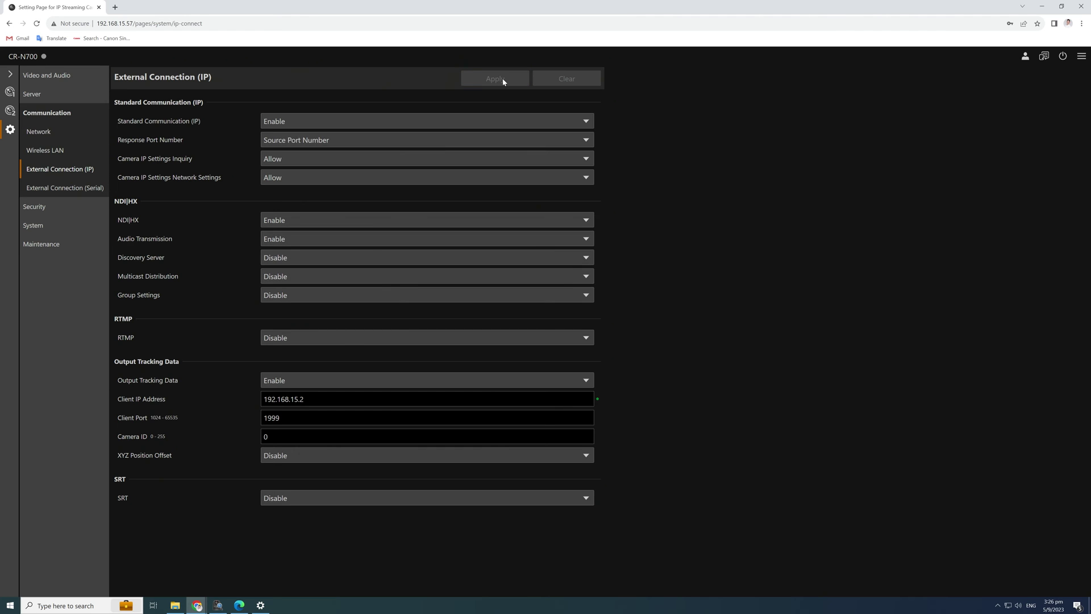
# Inspect the genlock terminal setting in the camera's system settings.
pyautogui.click(51, 228)
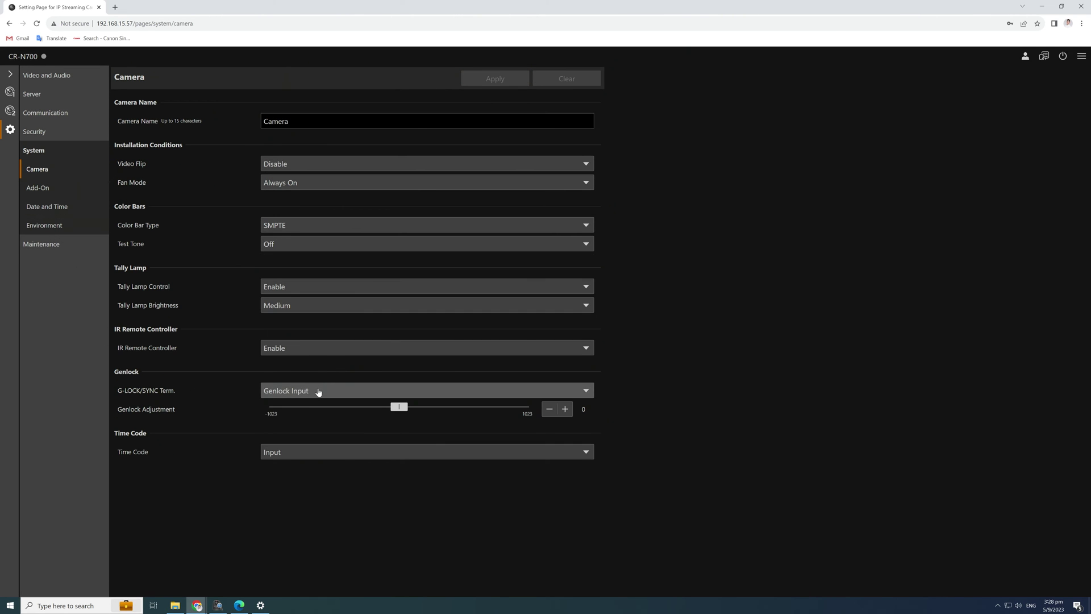
pyautogui.click(316, 390)
pyautogui.click(299, 417)
# Confirm 29.97 frame frequency and 3840x2160 maximum resolution in Environment, then leave system settings.
pyautogui.click(44, 225)
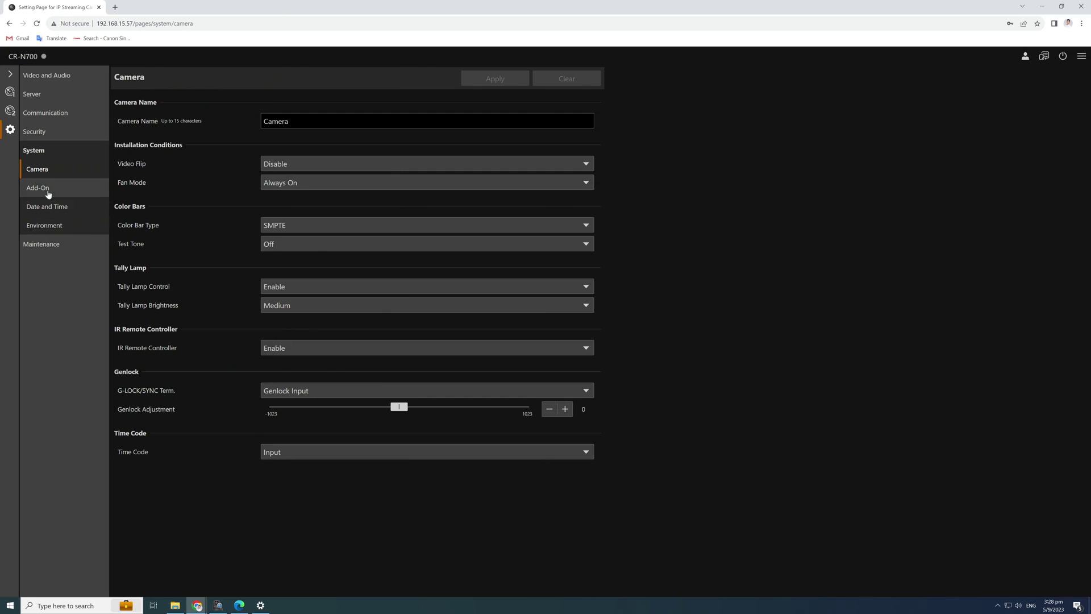
pyautogui.click(296, 141)
pyautogui.click(297, 122)
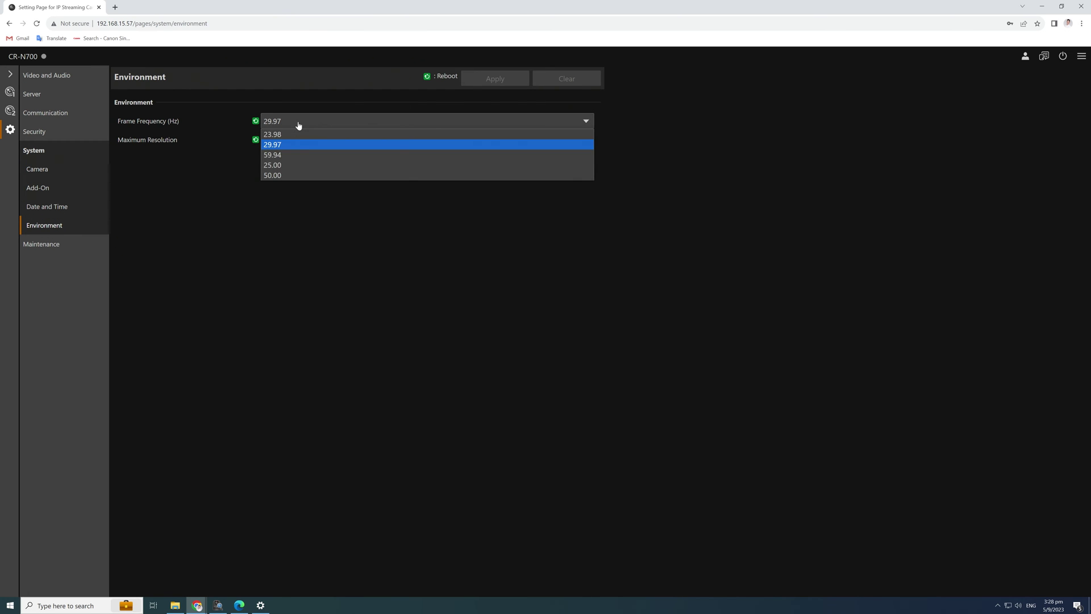
pyautogui.click(297, 141)
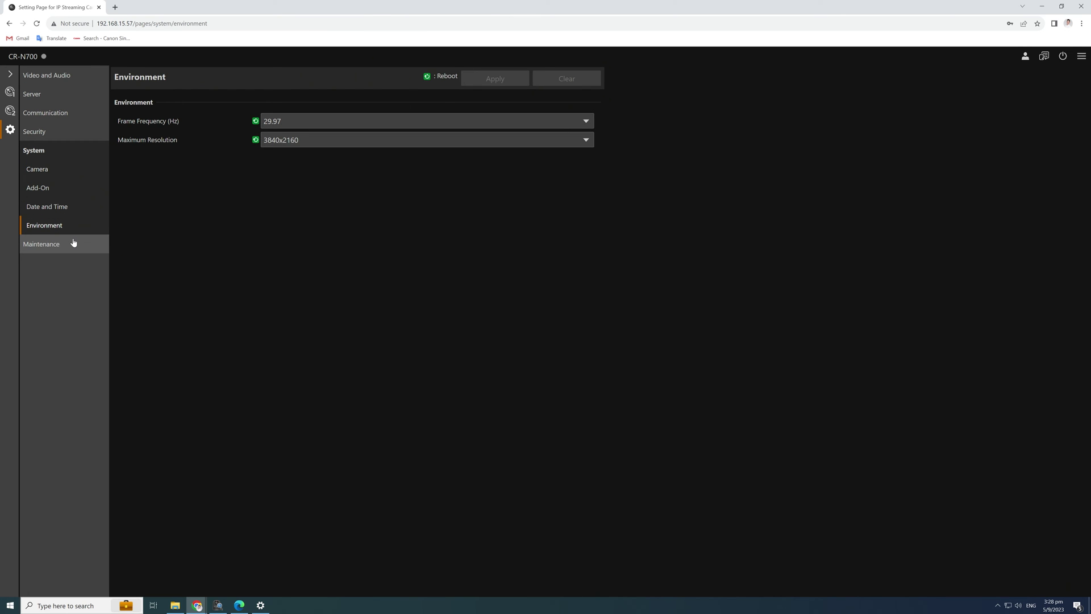
pyautogui.click(10, 74)
pyautogui.click(29, 91)
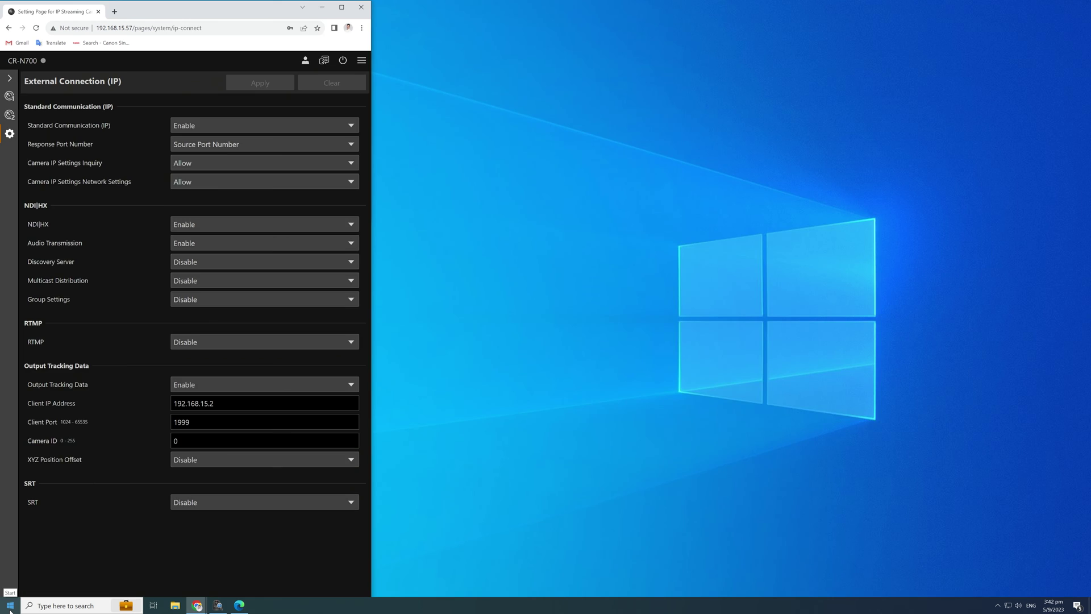
# Launch Camera Calibrator from the Aximmetry DE program group.
pyautogui.click(10, 606)
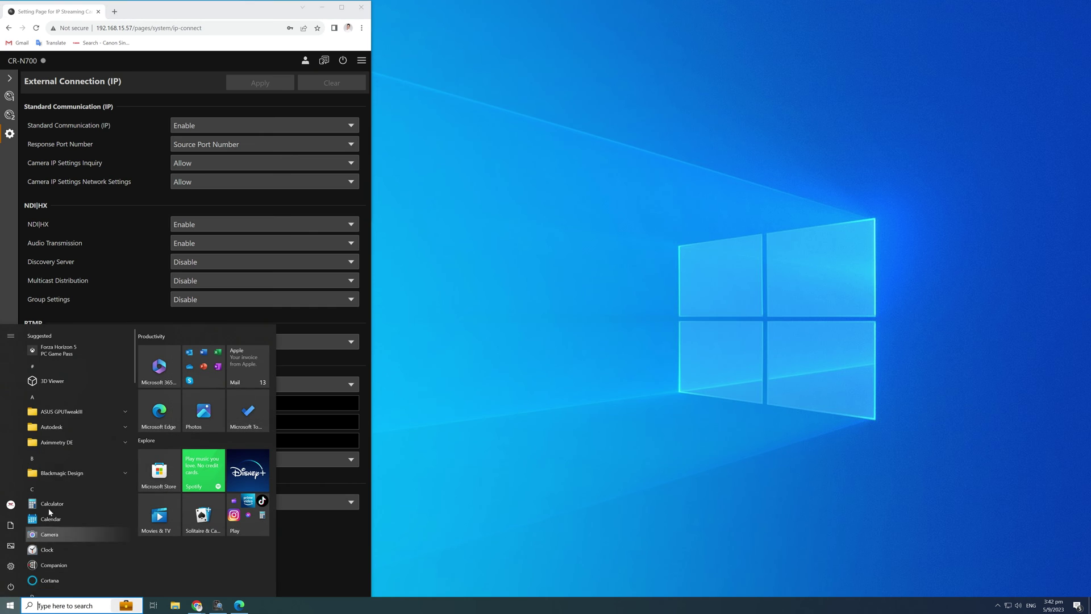
pyautogui.click(73, 444)
pyautogui.click(80, 474)
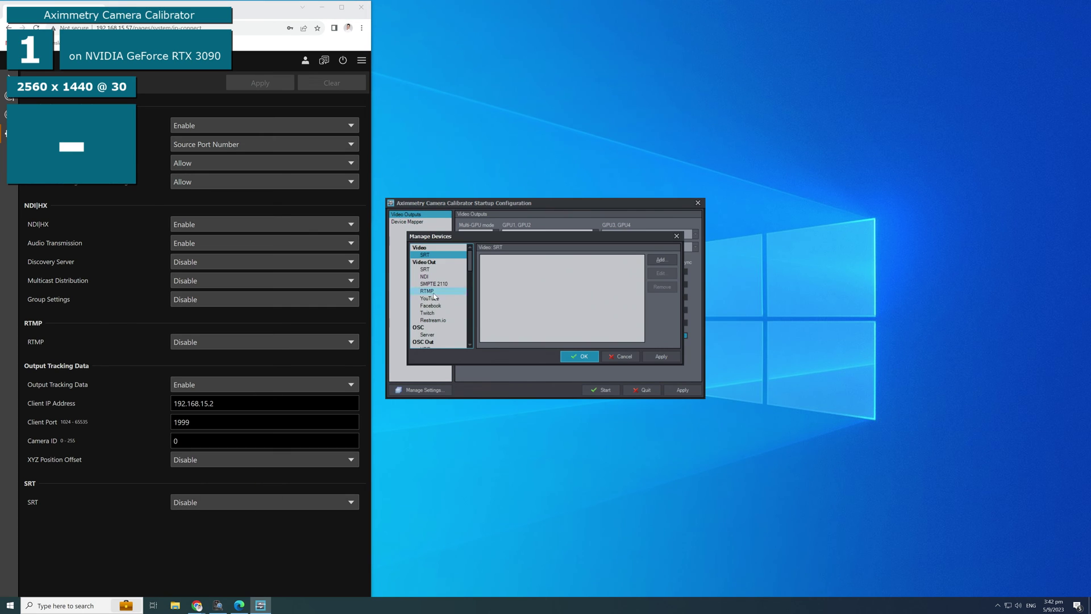
# Add a Camera Tracking Free-D channel on adapter 192.168.15.2, port 1999, and apply.
pyautogui.scroll(-3, 423, 302)
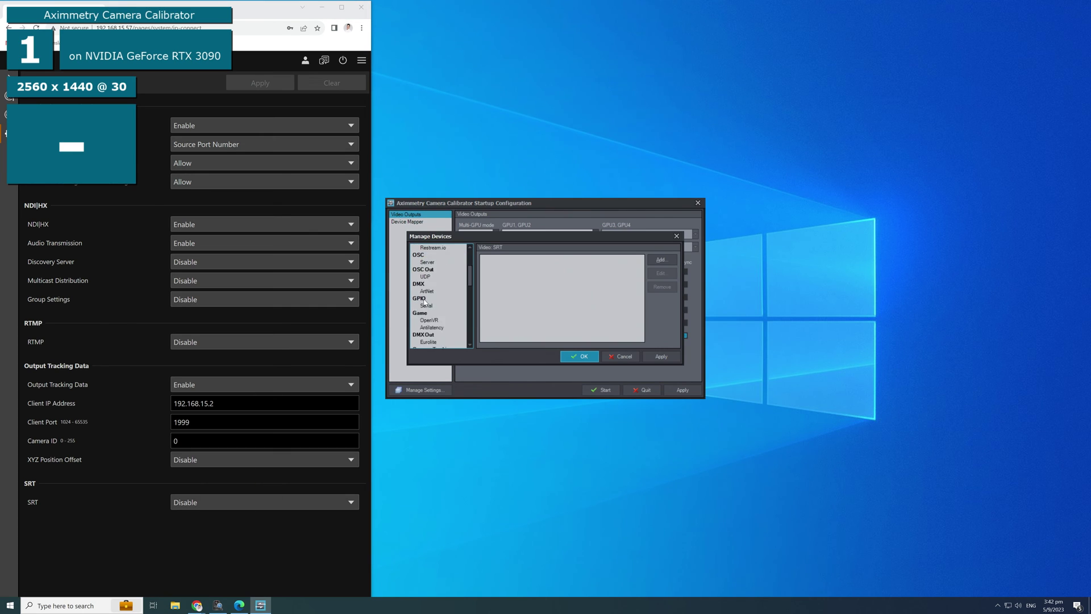
pyautogui.scroll(-2, 423, 302)
pyautogui.click(428, 320)
pyautogui.click(661, 259)
pyautogui.click(624, 295)
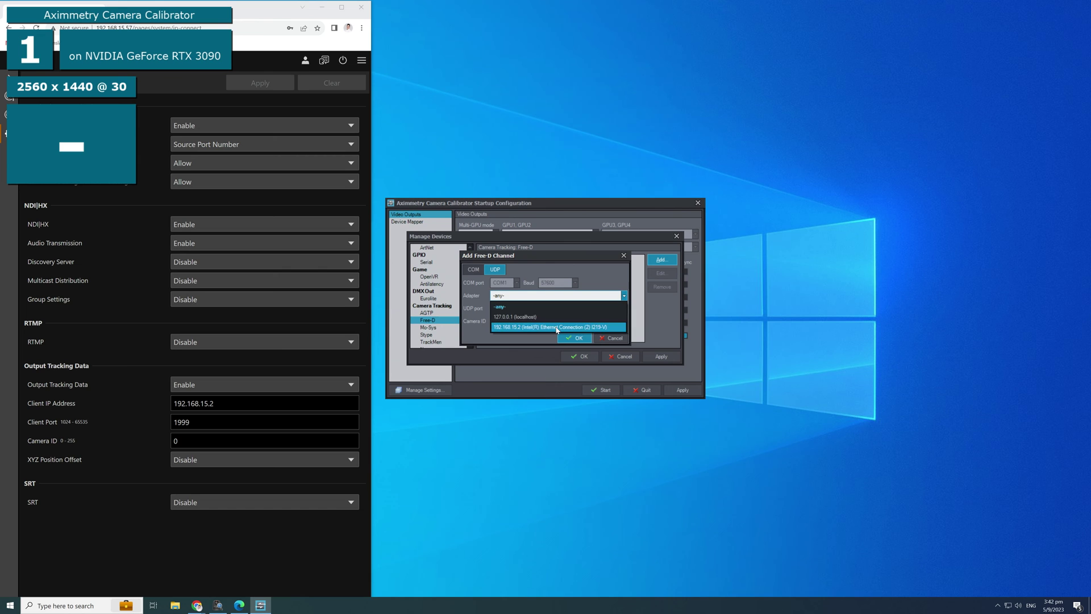
pyautogui.click(557, 328)
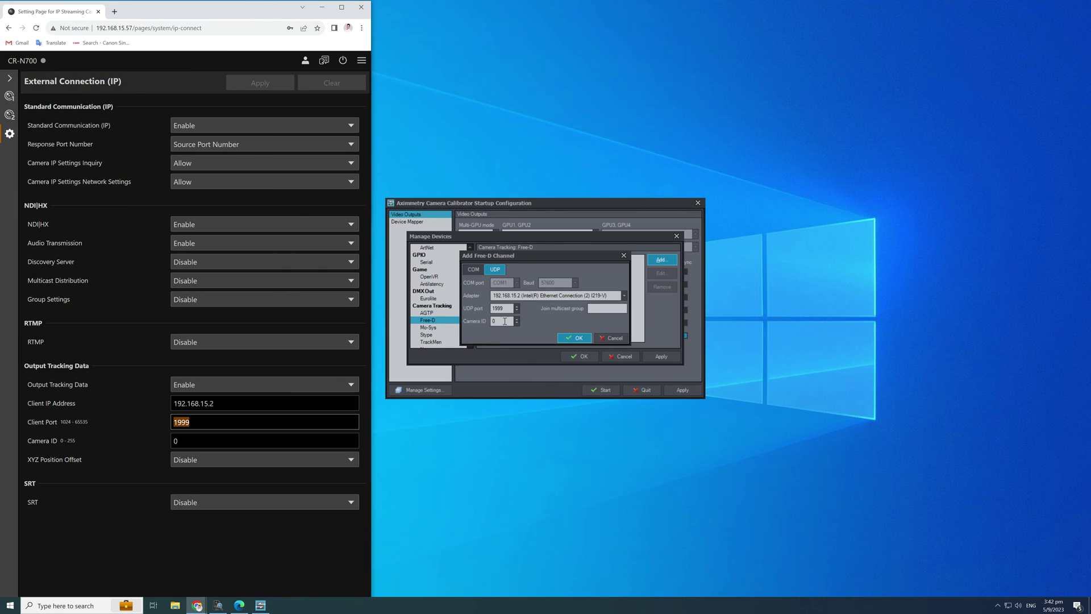
pyautogui.click(576, 338)
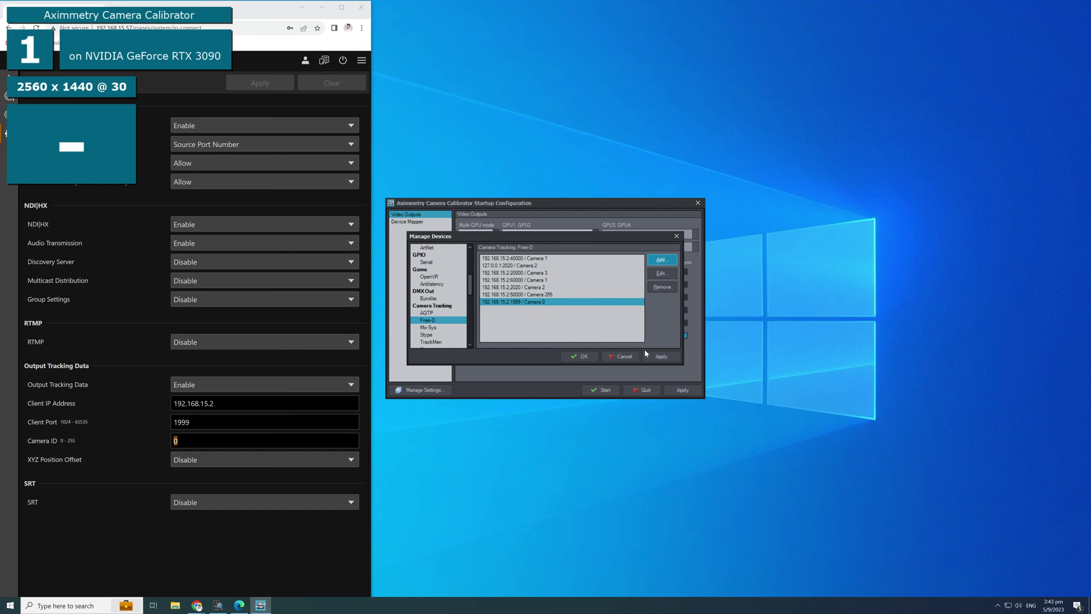
pyautogui.click(659, 356)
# Review the Zoom Encoder Free-D channel settings, then close the device manager.
pyautogui.scroll(-5, 444, 328)
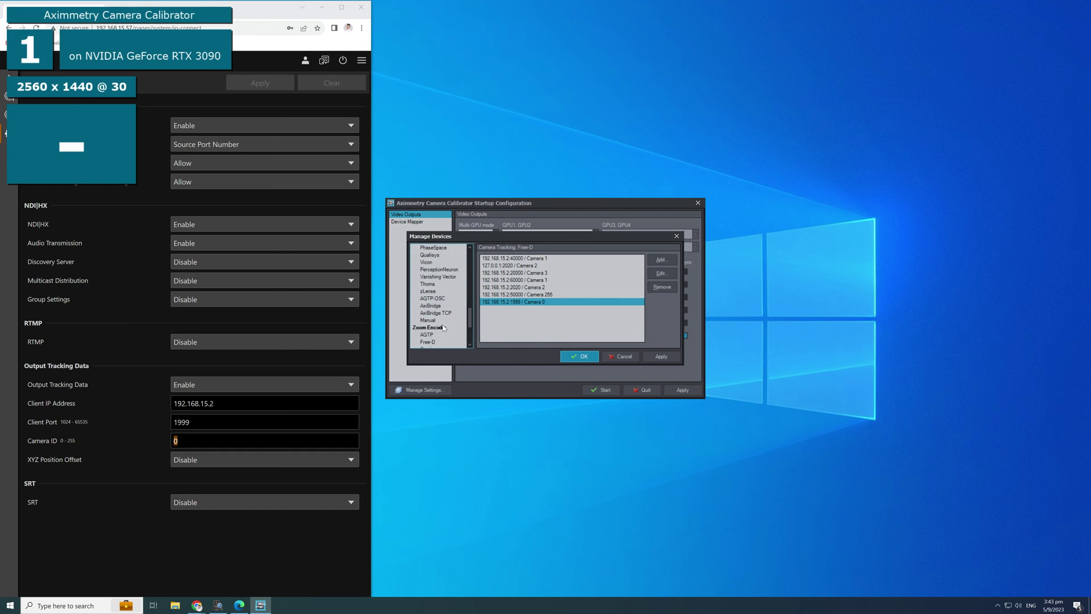
pyautogui.scroll(-2, 444, 328)
pyautogui.click(428, 312)
pyautogui.doubleClick(530, 265)
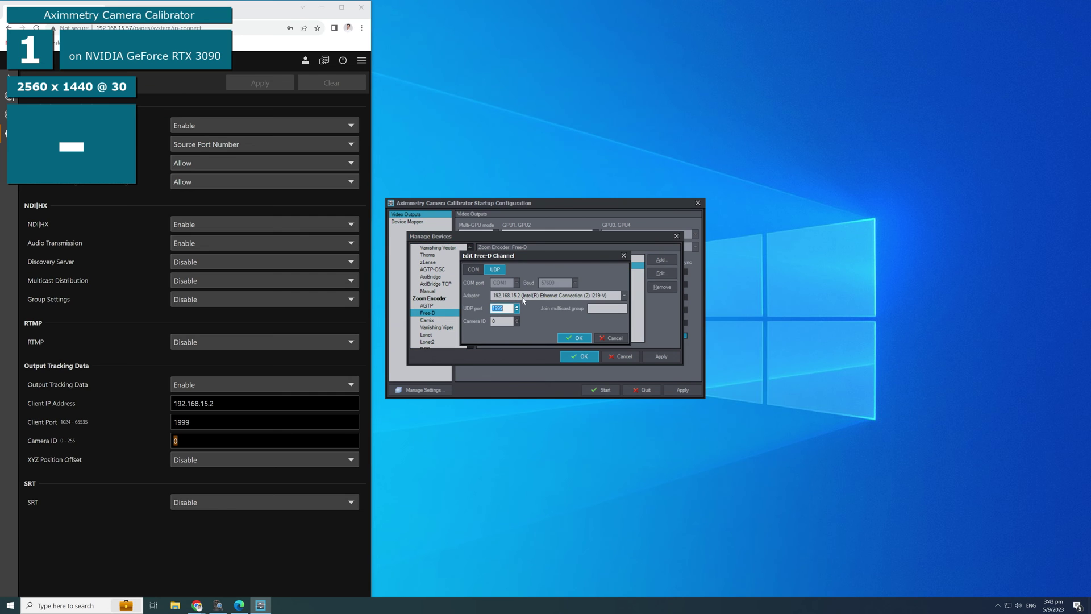
pyautogui.click(575, 337)
pyautogui.click(581, 356)
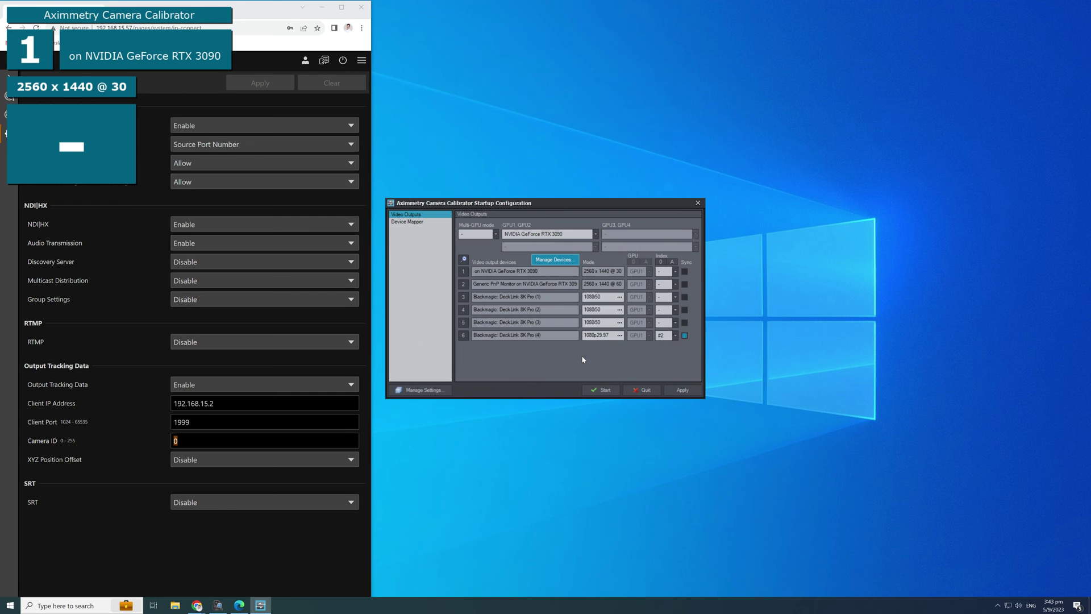
# Check the output index setting and start the calibrator.
pyautogui.click(676, 336)
pyautogui.click(668, 371)
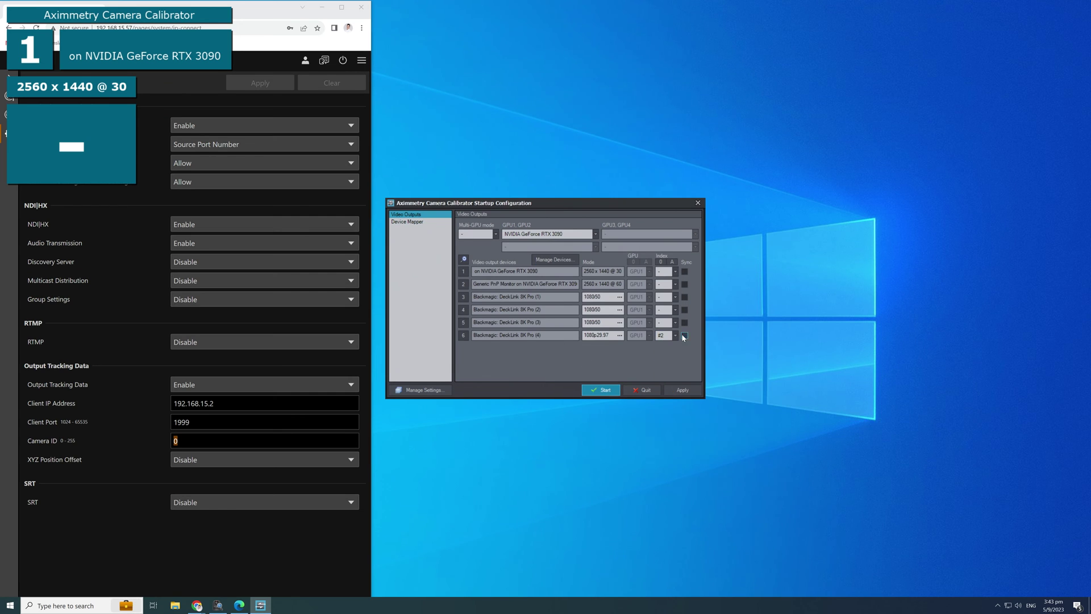
pyautogui.click(600, 389)
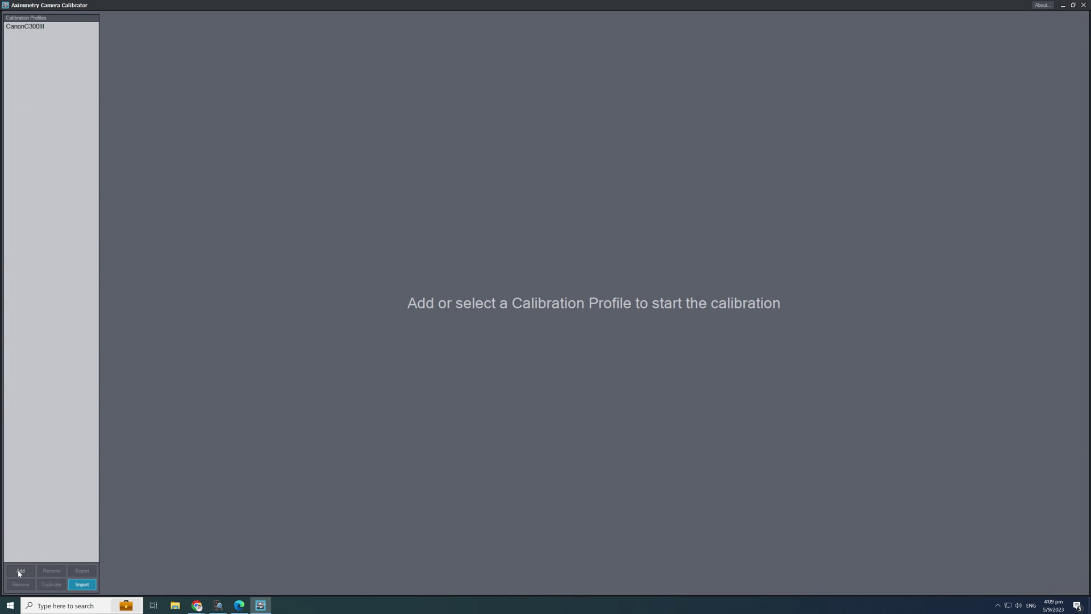
# Create a new PTZ calibration profile named CanonCN700.
pyautogui.click(20, 571)
pyautogui.write('CanonCN700')
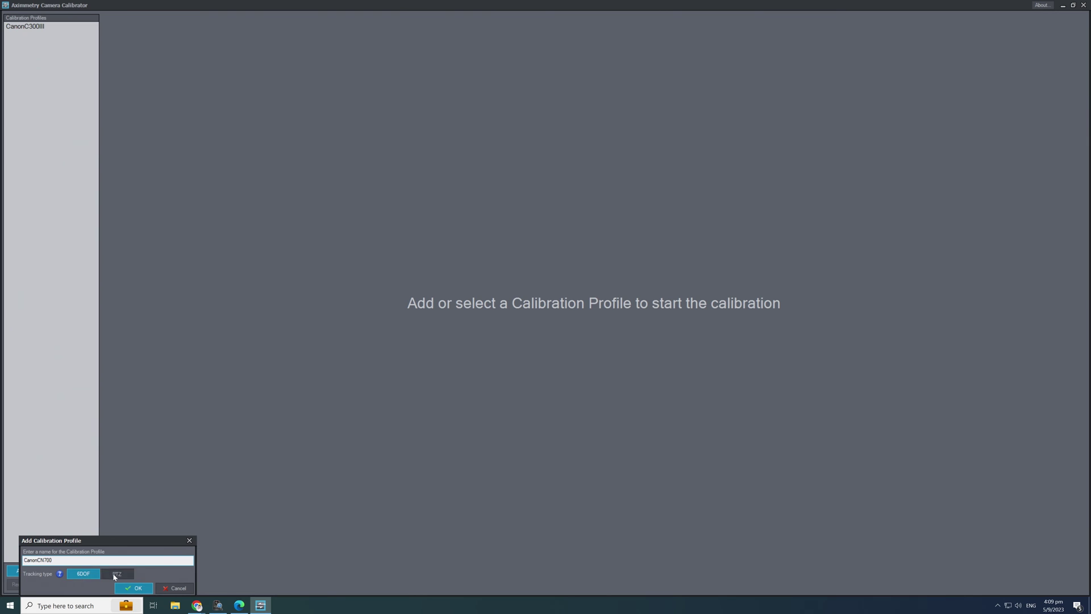
pyautogui.click(116, 574)
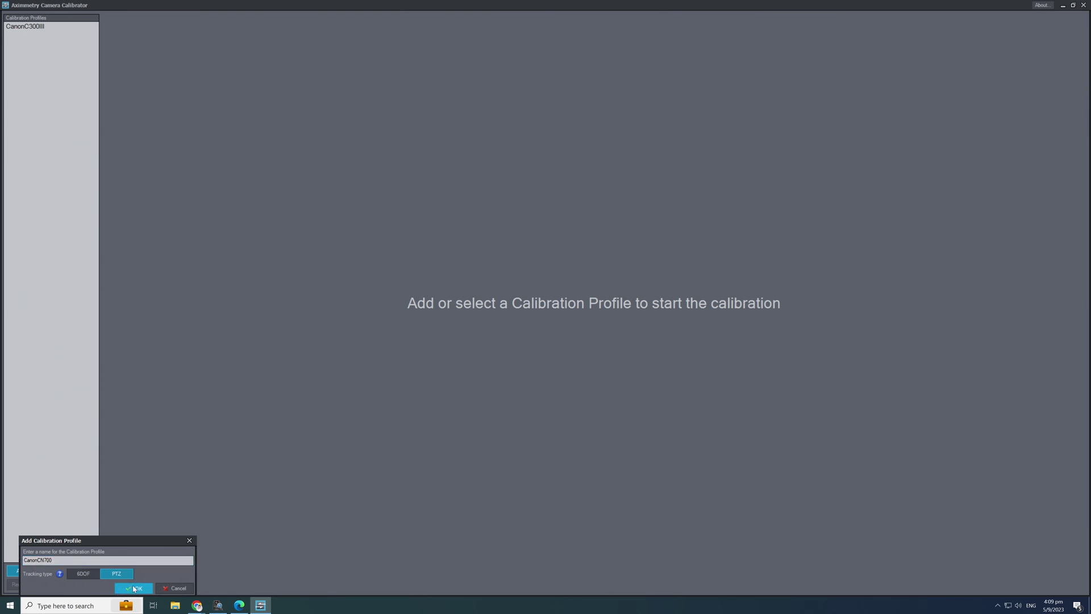
pyautogui.click(134, 588)
# Set sensor width to Canon CR-N700 and tracking to 192.168.15.2:1999 Camera 0.
pyautogui.click(216, 70)
pyautogui.click(191, 115)
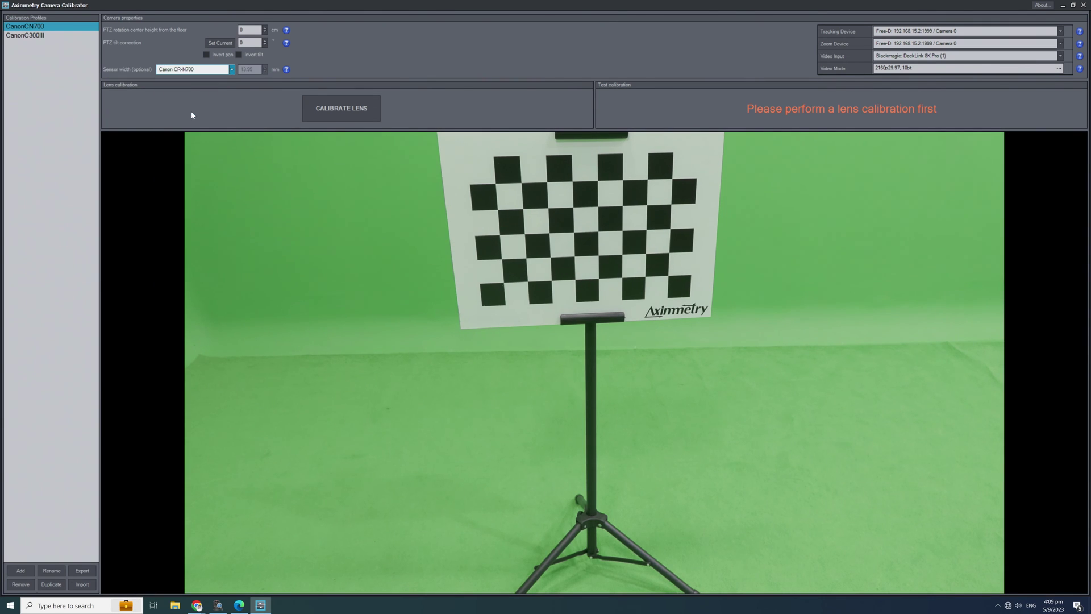
pyautogui.click(966, 31)
pyautogui.click(906, 100)
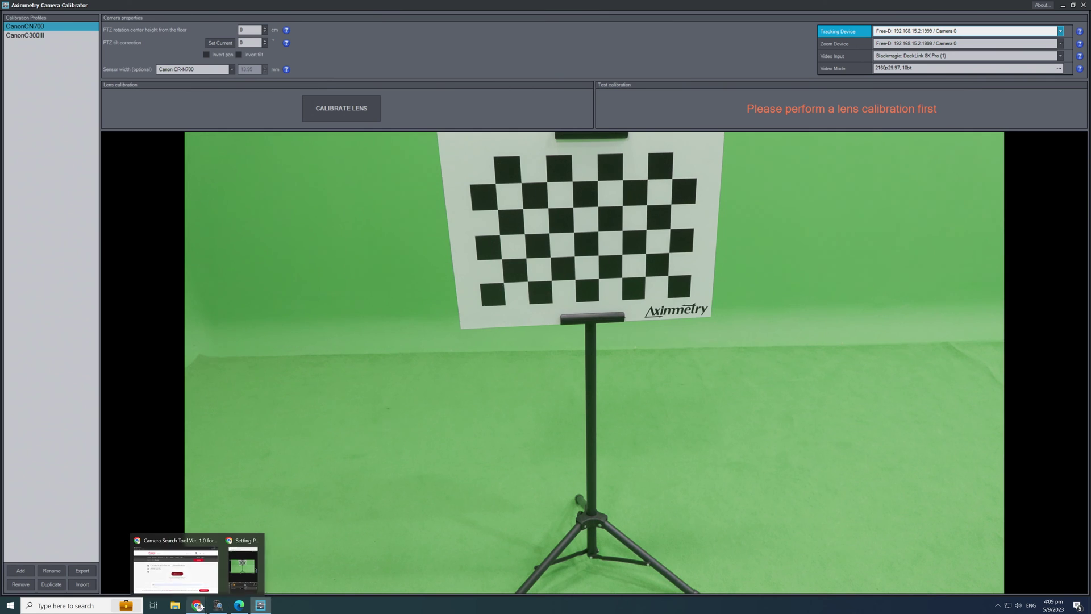
# Check the camera web page's System > Communication > External Connection (IP) settings.
pyautogui.click(171, 562)
pyautogui.click(344, 7)
pyautogui.click(9, 516)
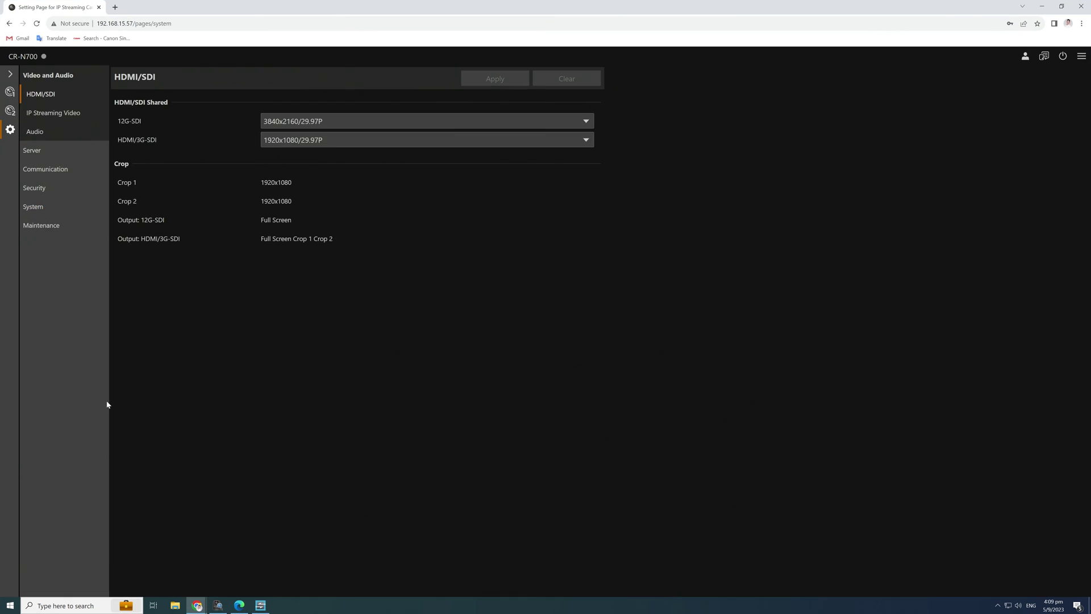
pyautogui.click(34, 208)
pyautogui.click(45, 113)
pyautogui.click(59, 169)
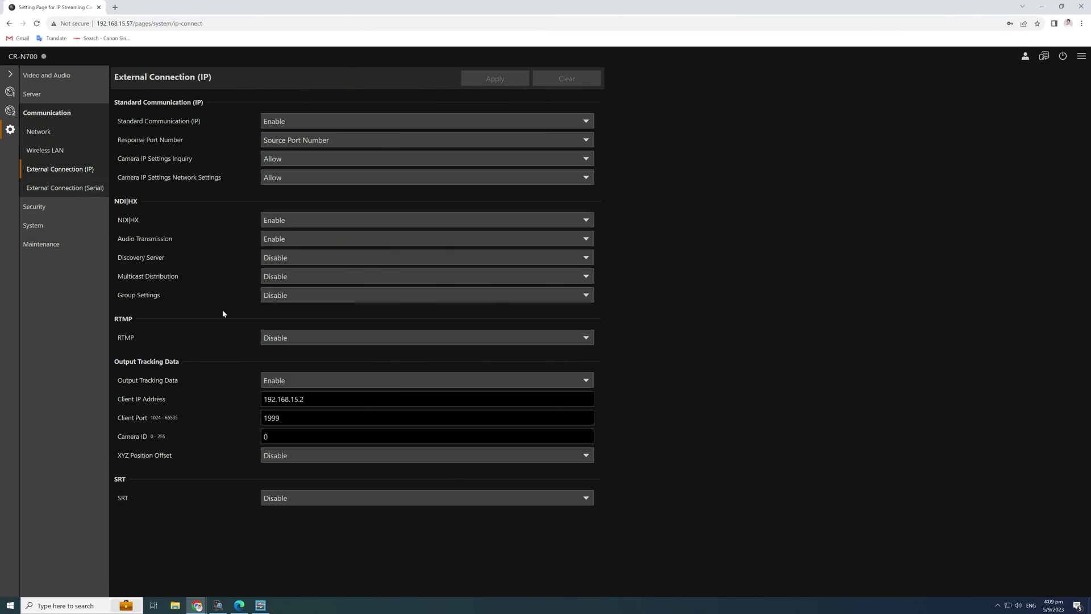
# Set the zoom device to 192.168.15.2:1999 Camera 0 and start lens calibration.
pyautogui.click(1061, 6)
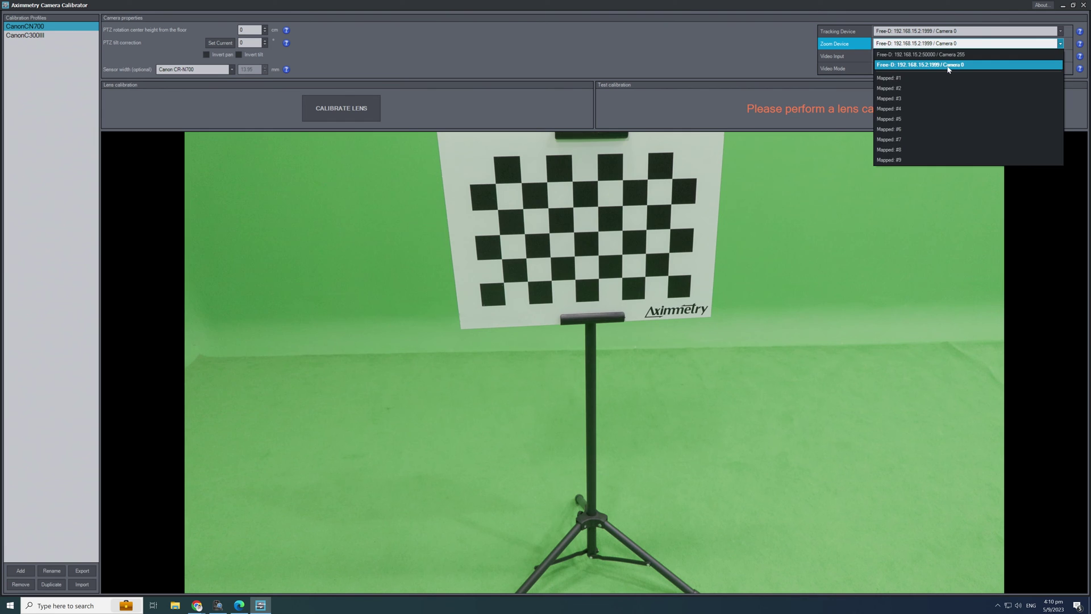
pyautogui.click(966, 66)
pyautogui.click(341, 109)
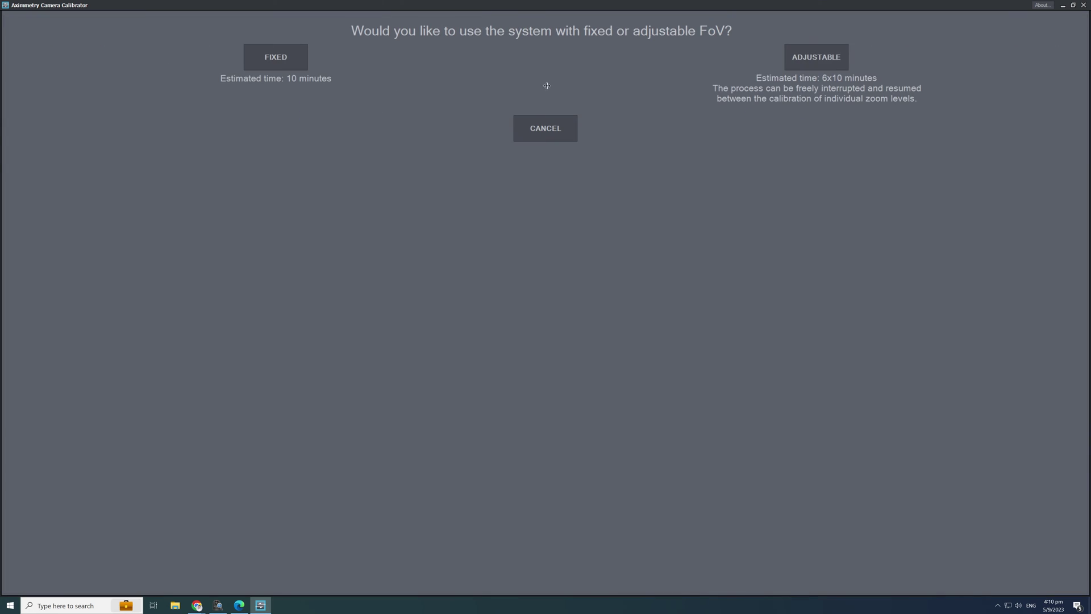
# Choose adjustable FoV, zoom the camera fully in, and record the maximum zoom.
pyautogui.click(817, 59)
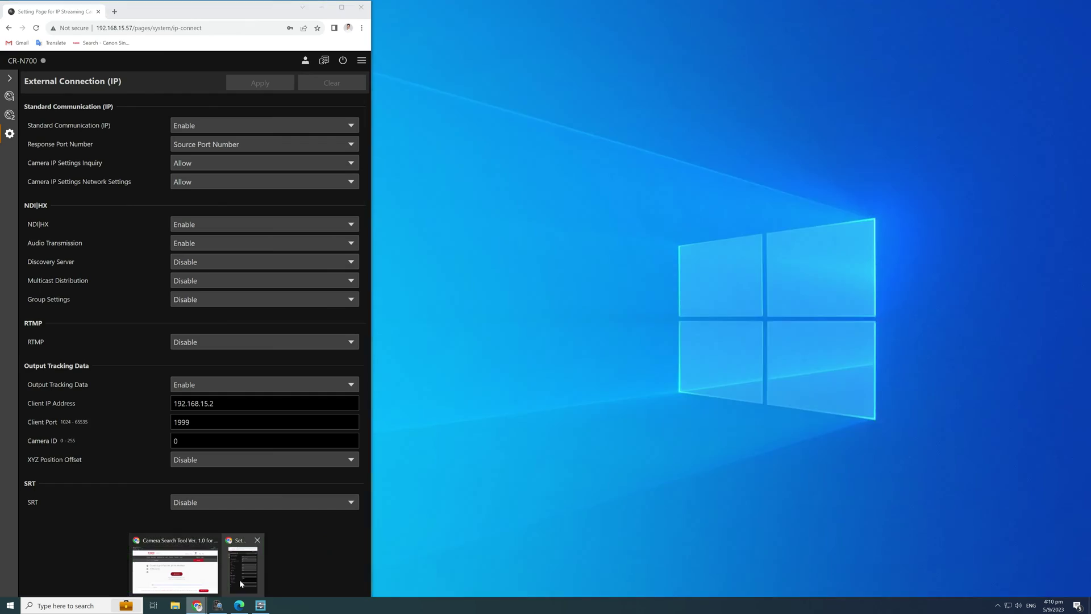
pyautogui.click(176, 560)
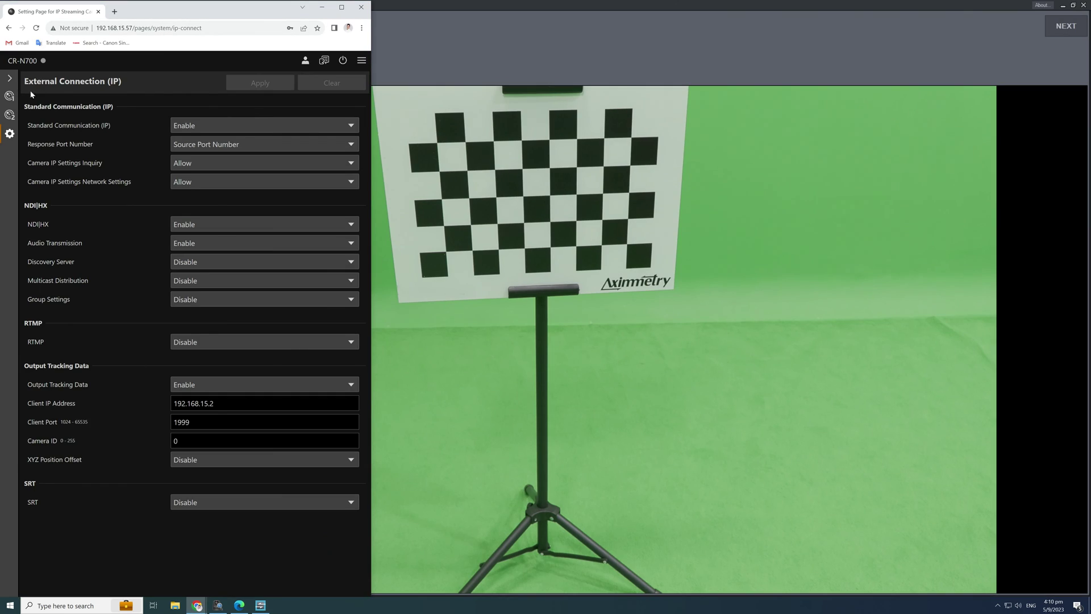
pyautogui.click(9, 96)
pyautogui.moveTo(341, 258); pyautogui.dragTo(357, 172)
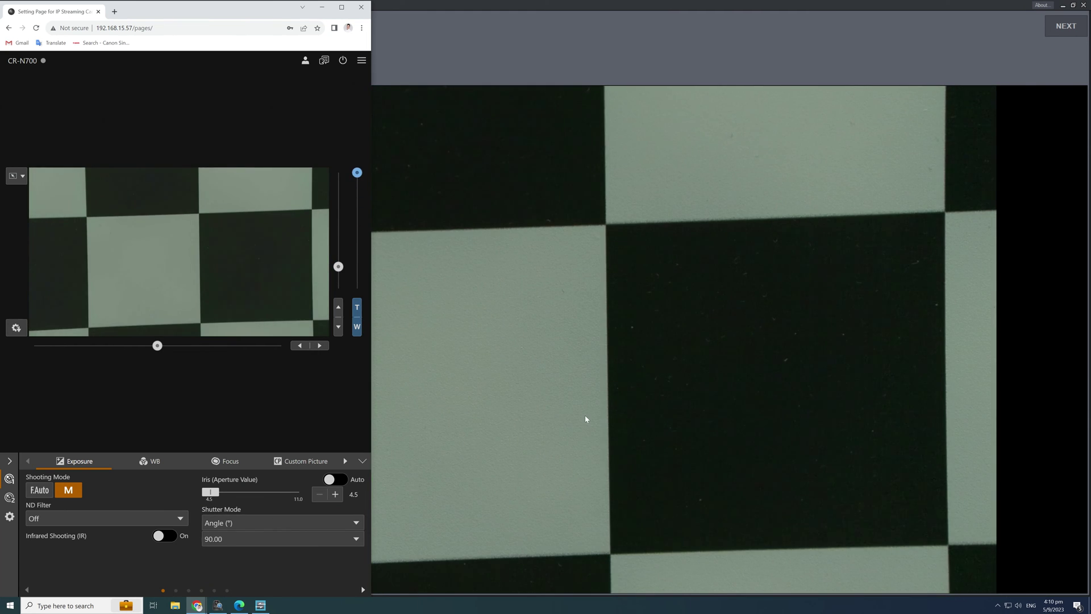
pyautogui.click(586, 419)
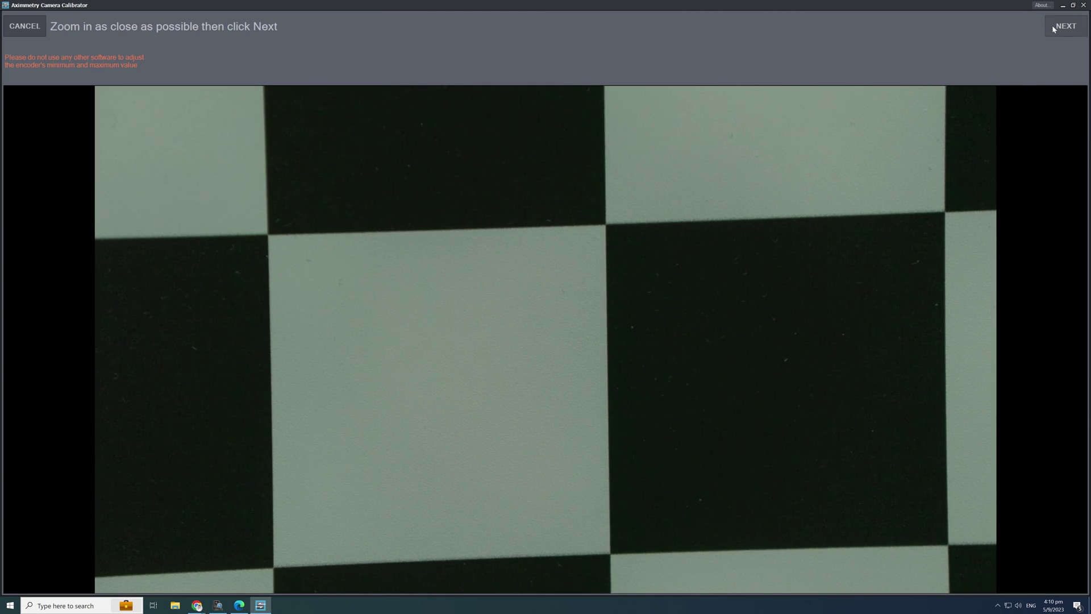
pyautogui.click(1052, 25)
# Zoom the camera fully out and record the minimum zoom.
pyautogui.click(197, 606)
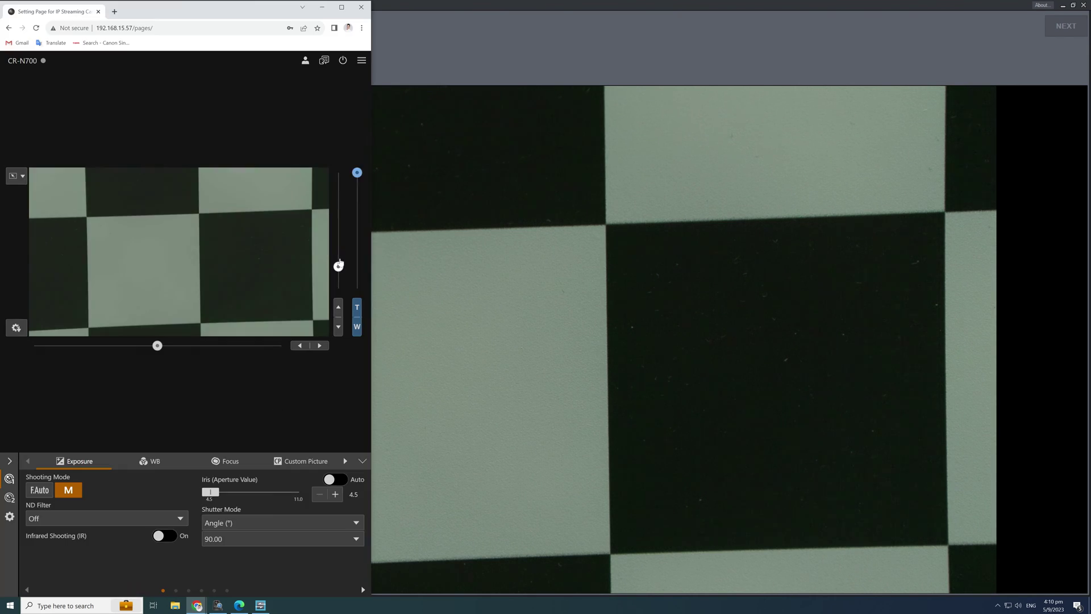
pyautogui.moveTo(364, 270); pyautogui.dragTo(357, 289)
pyautogui.click(642, 209)
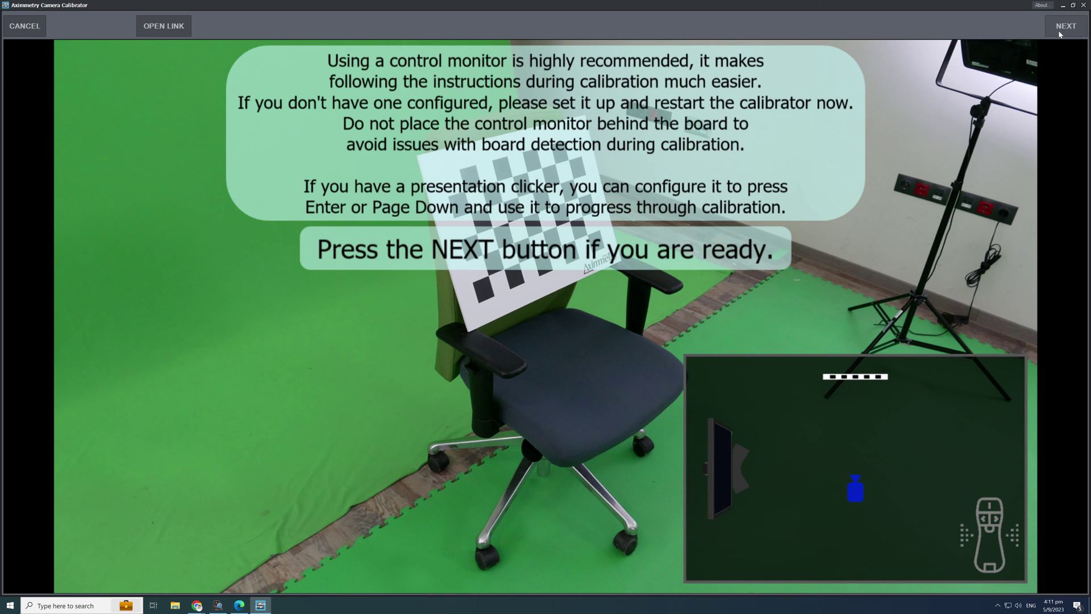
pyautogui.click(1060, 33)
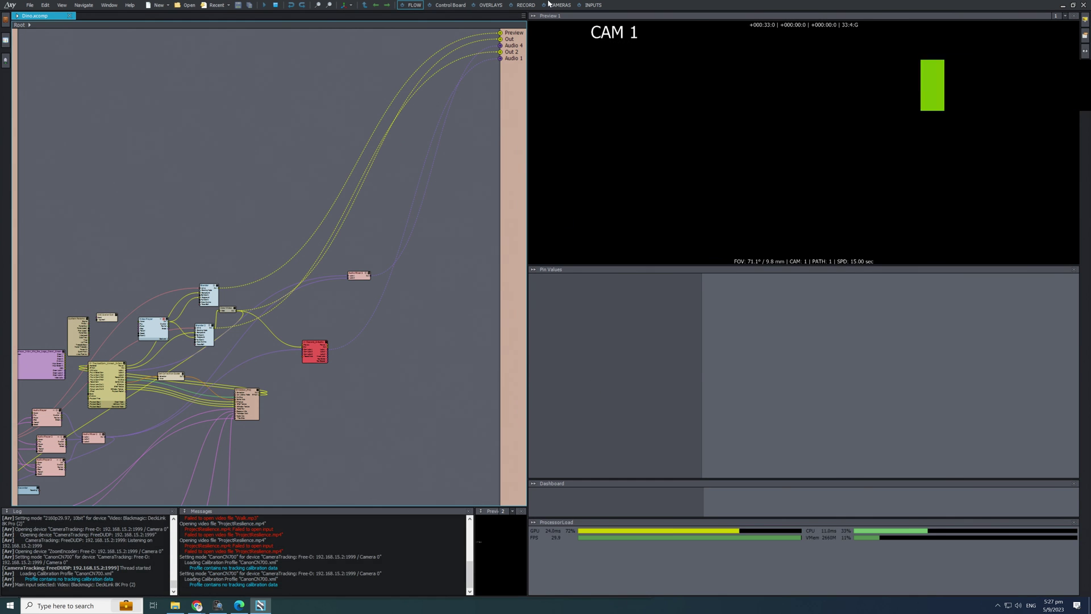
# Set INPUT 1's camera device to DeckLink 8K Pro (1).
pyautogui.click(594, 5)
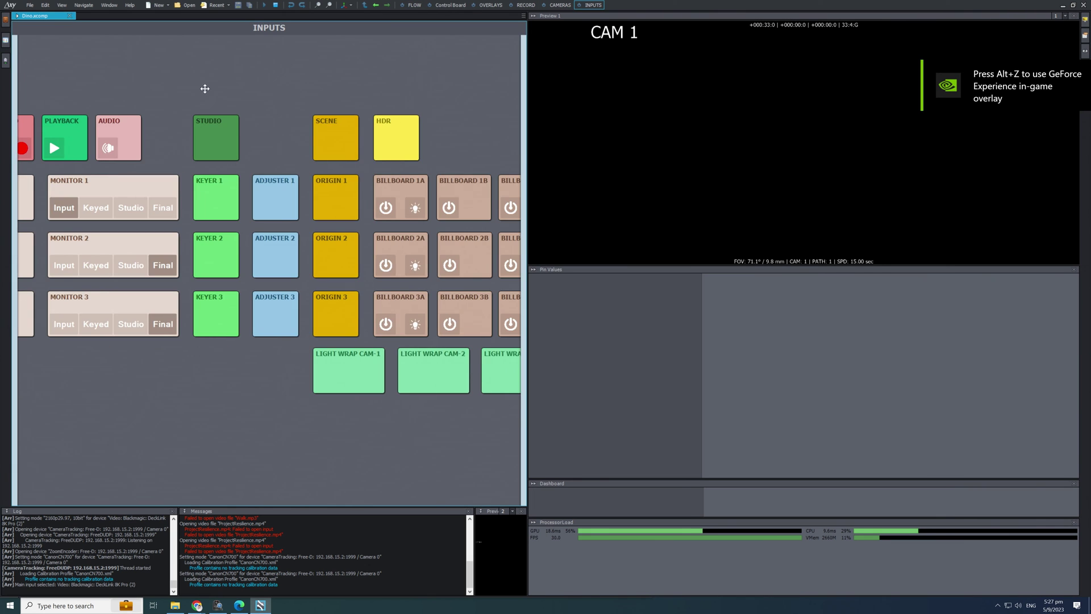
pyautogui.click(207, 211)
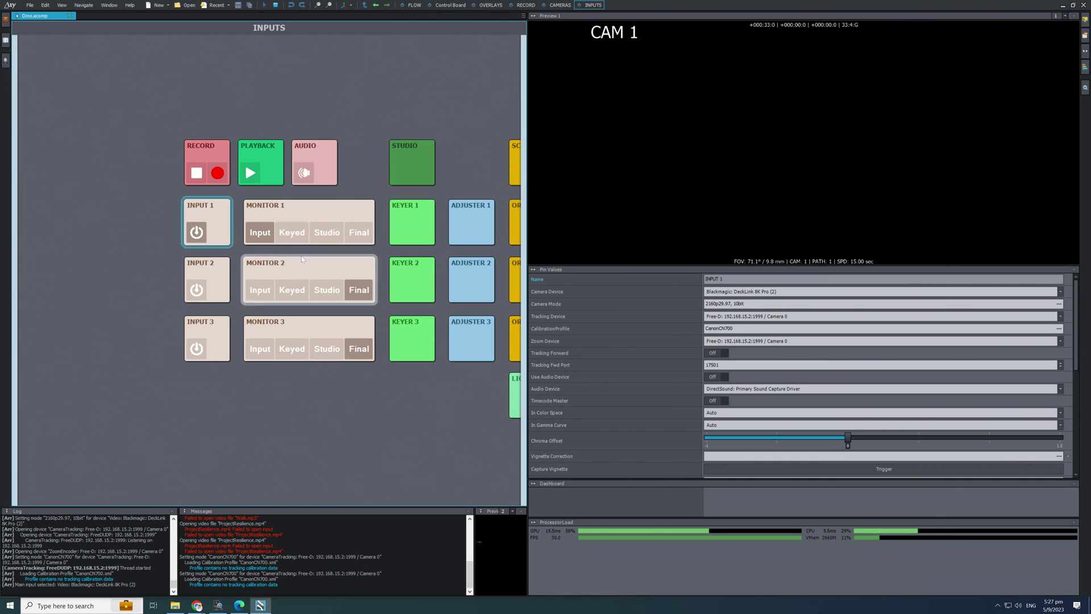
pyautogui.click(749, 293)
pyautogui.click(749, 301)
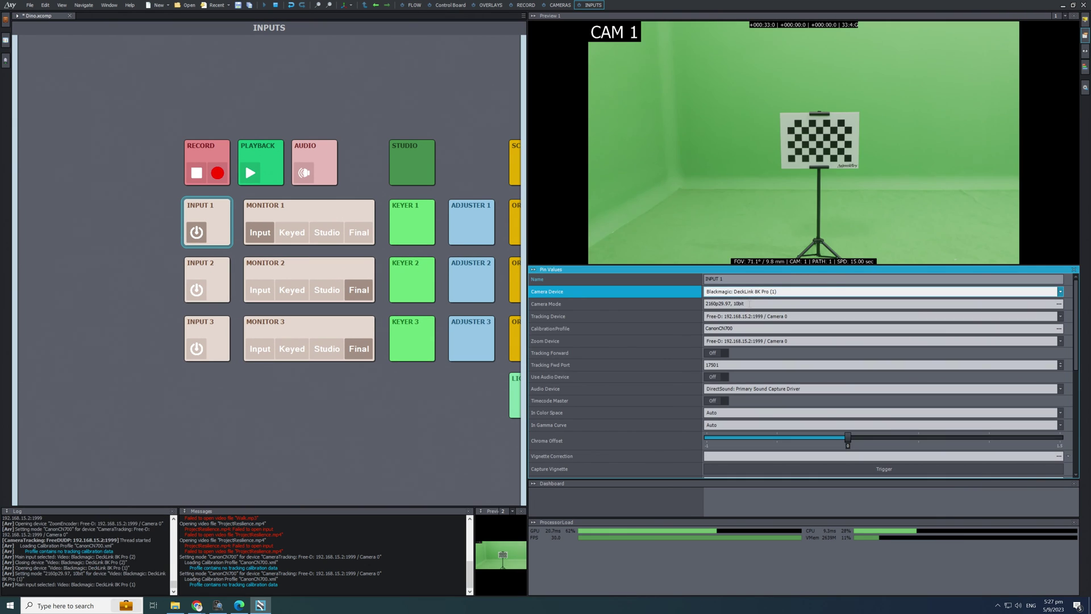
# Keep Free-D Camera 0 tracking and zoom, and choose the CanonCN700 calibration profile.
pyautogui.click(965, 316)
pyautogui.click(811, 353)
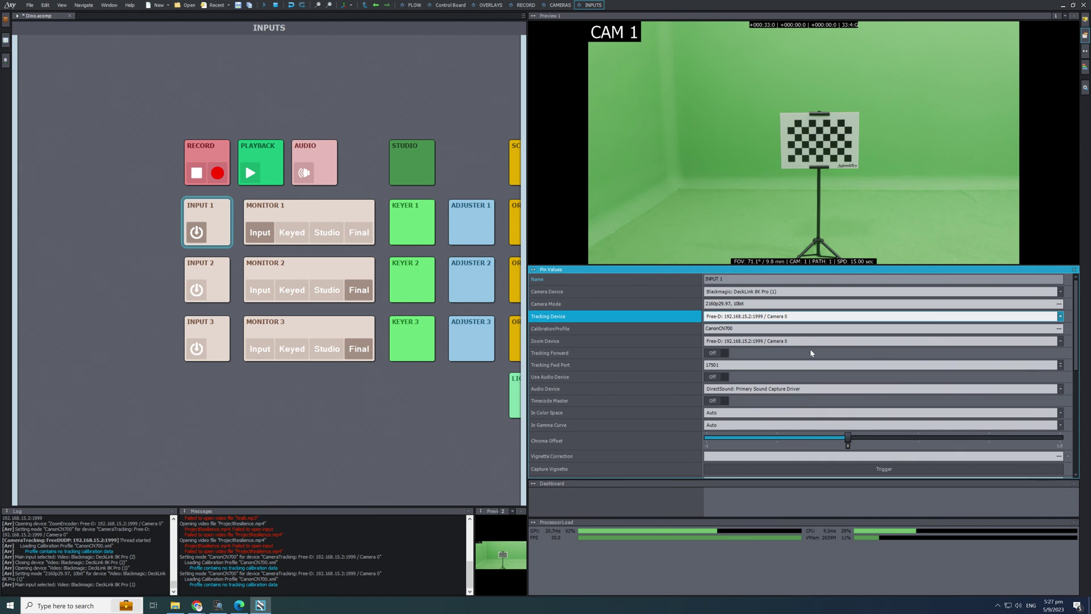
pyautogui.click(1060, 329)
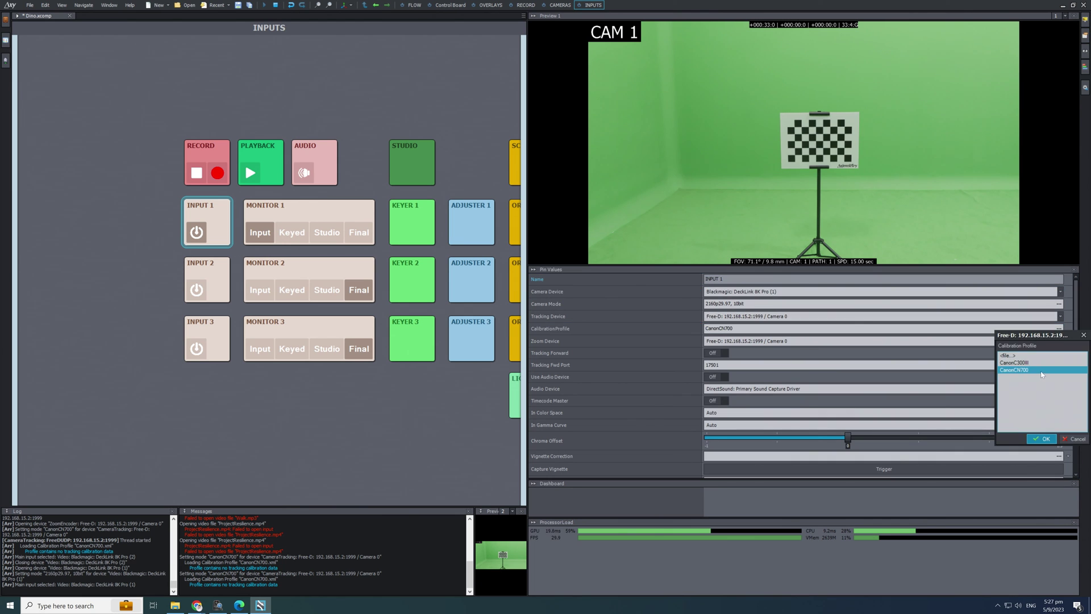
pyautogui.click(1046, 440)
pyautogui.click(1061, 341)
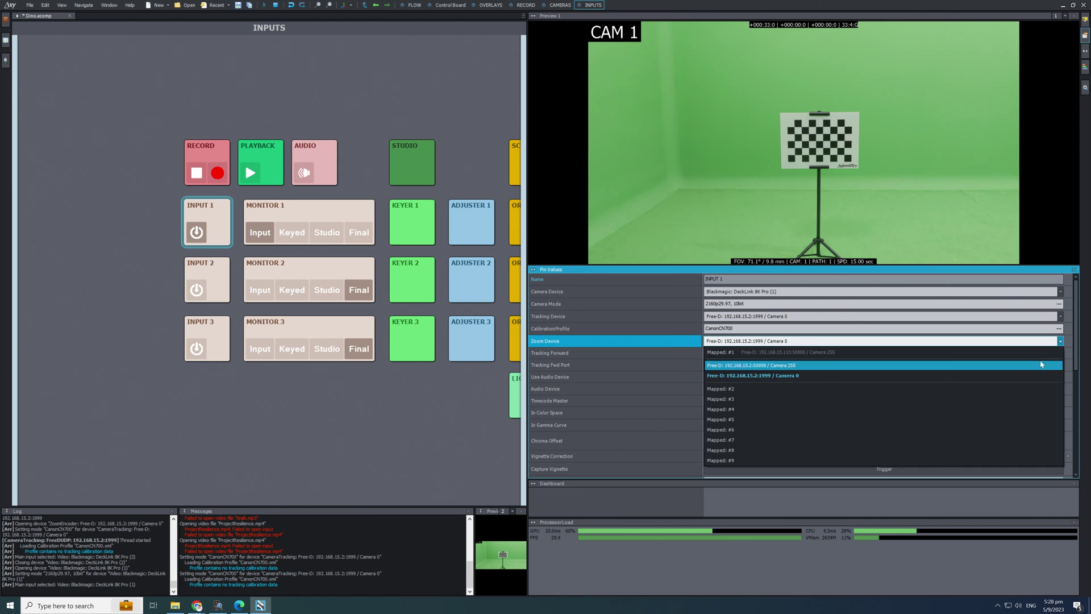
pyautogui.click(635, 370)
# Show Studio on Monitor 1, nudge Base Cam X to about -2.88, set Walls Opacity 0.45.
pyautogui.scroll(-3, 635, 370)
pyautogui.click(334, 239)
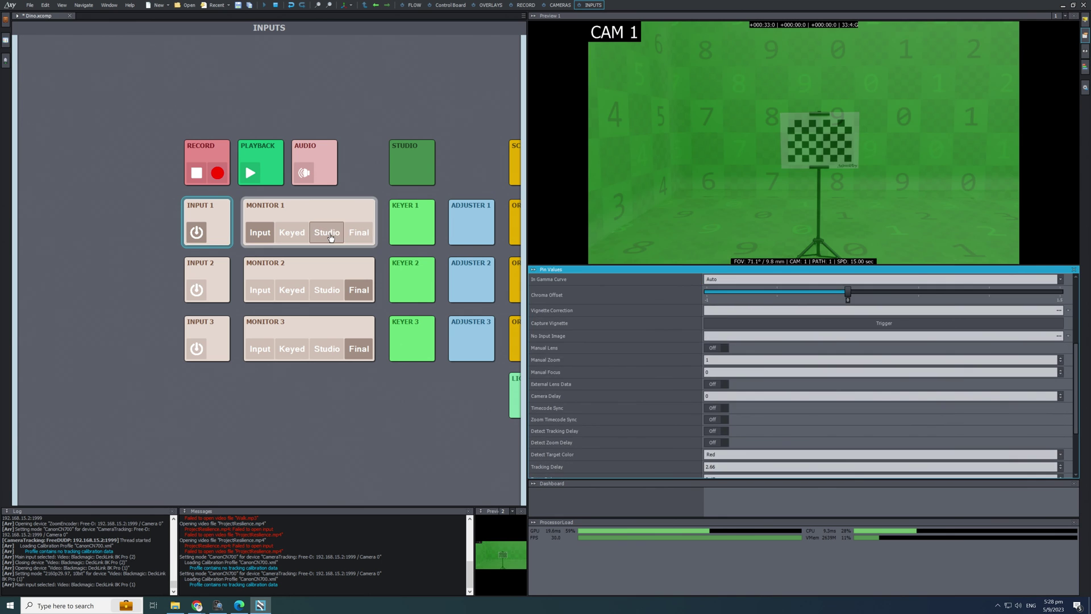
pyautogui.moveTo(773, 291)
pyautogui.mouseDown()
pyautogui.moveTo(756, 291)
pyautogui.moveTo(771, 291)
pyautogui.mouseUp()
pyautogui.scroll(-3, 706, 376)
pyautogui.moveTo(884, 415)
pyautogui.mouseDown()
pyautogui.moveTo(748, 415)
pyautogui.moveTo(866, 415)
pyautogui.mouseUp()
pyautogui.scroll(-3, 629, 422)
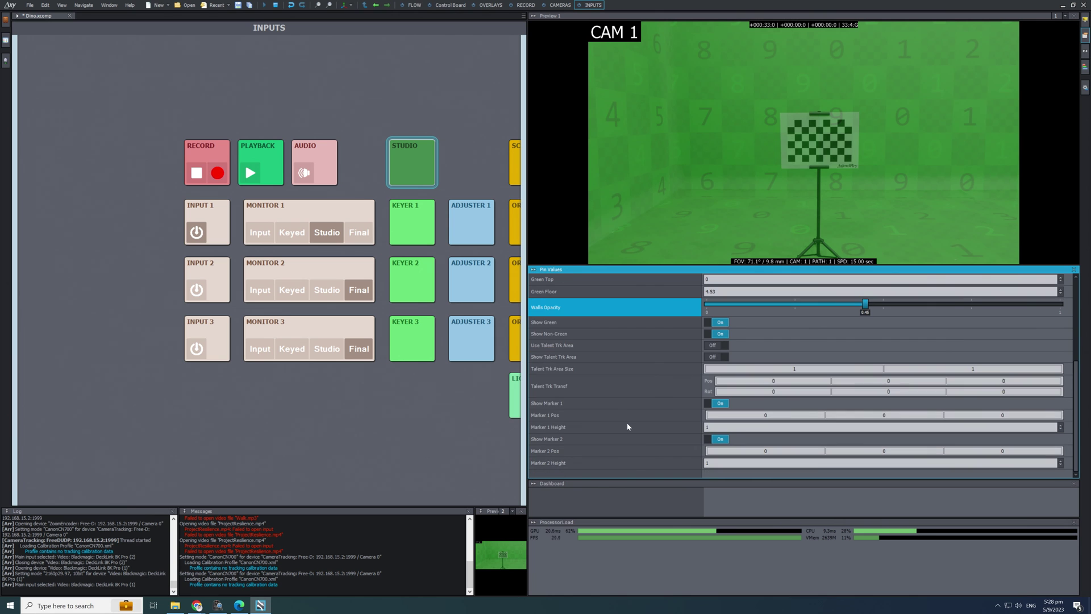
pyautogui.click(216, 222)
# Set INPUT 1's Tracking Delay to 2.39.
pyautogui.scroll(-3, 633, 397)
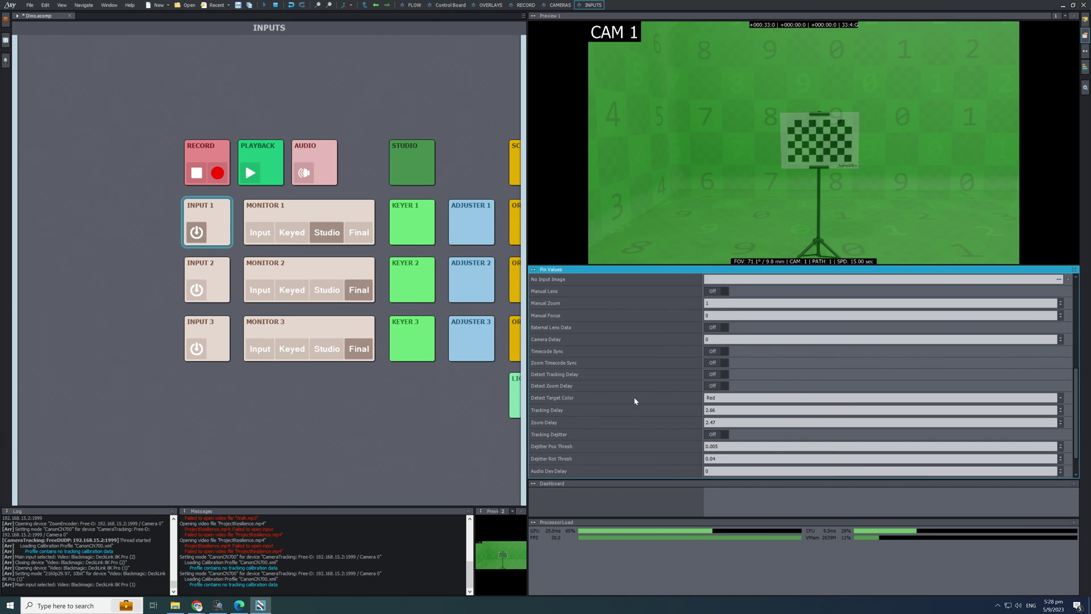
pyautogui.click(738, 409)
pyautogui.write('1')
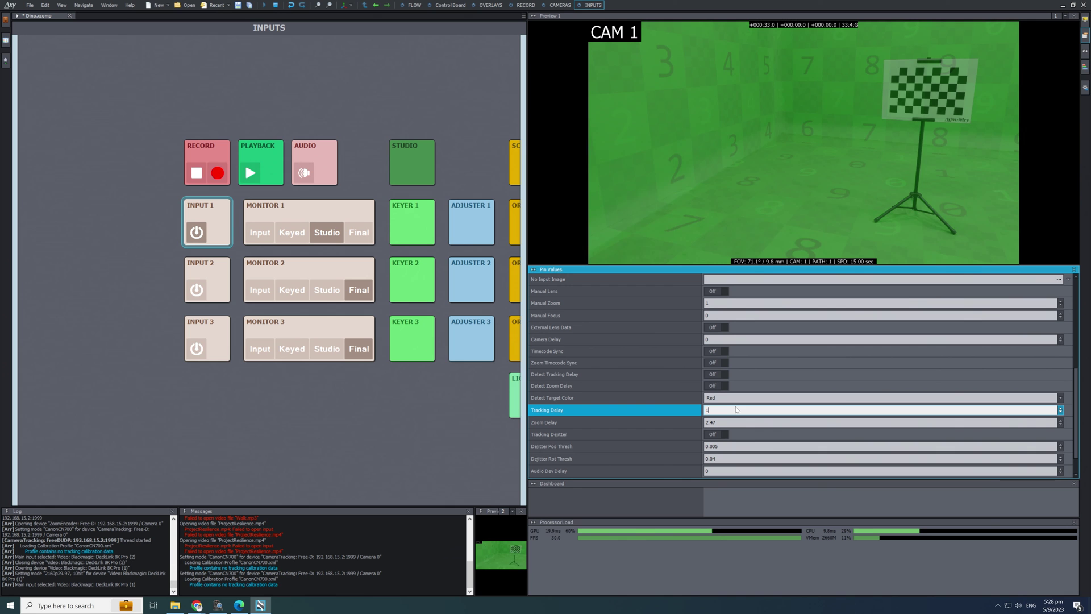
pyautogui.moveTo(737, 409); pyautogui.dragTo(739, 398)
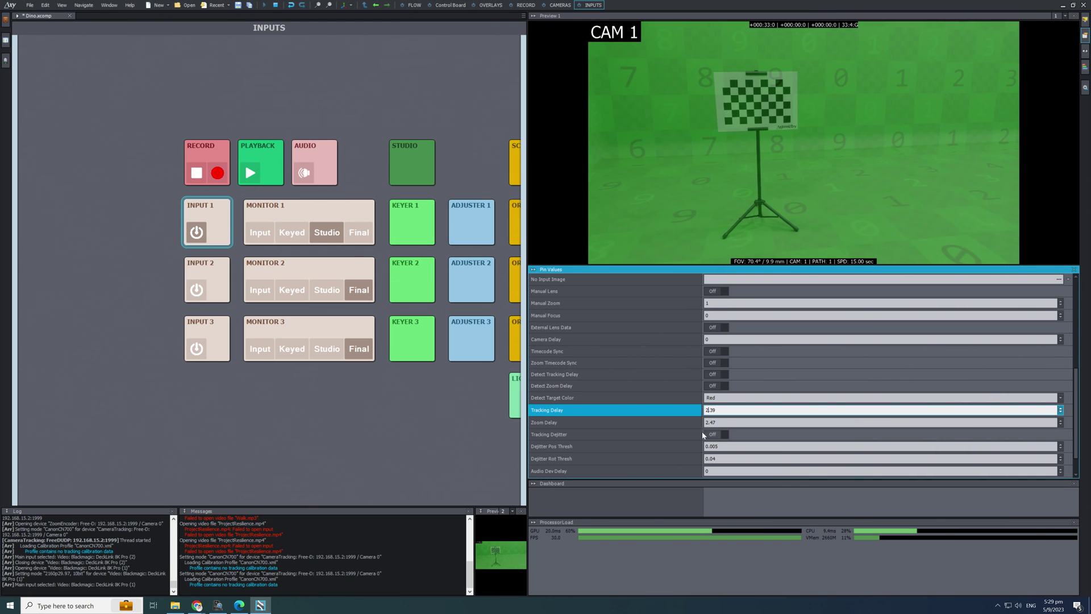
# Set INPUT 1's Zoom Delay to about 2.44.
pyautogui.click(714, 422)
pyautogui.write('2.2')
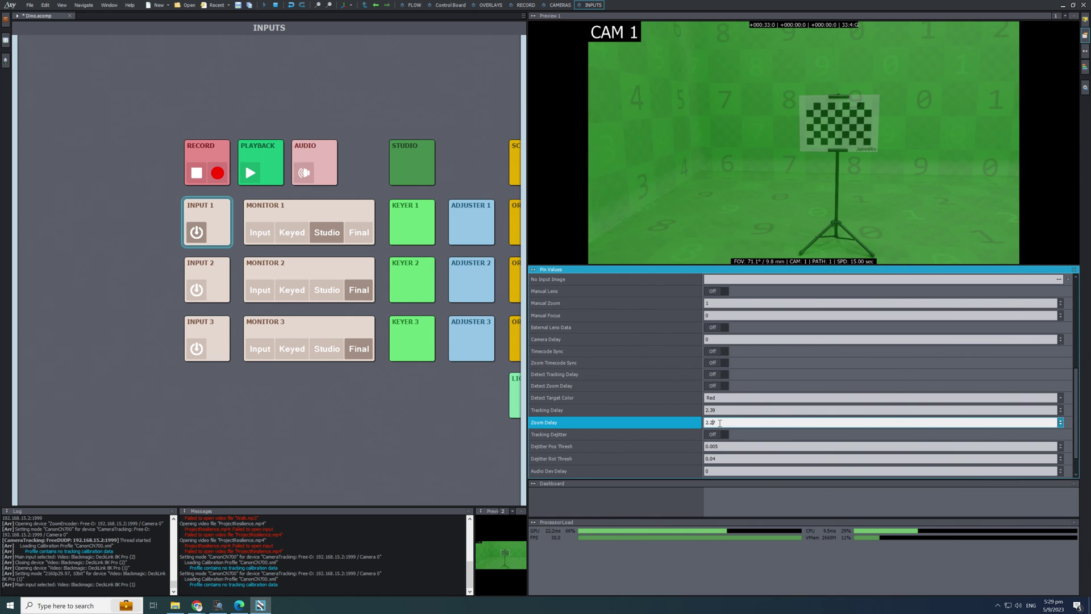
pyautogui.press('BackSpace')
pyautogui.write('5')
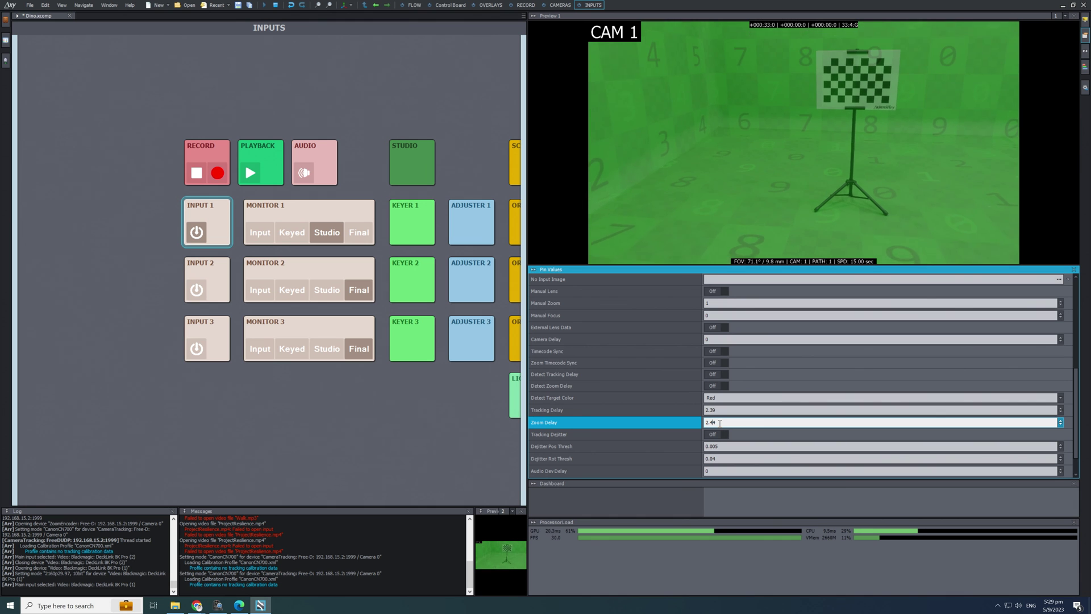
# Sample the green screen as Keyer 1's background colour (103, 161, 92).
pyautogui.click(293, 233)
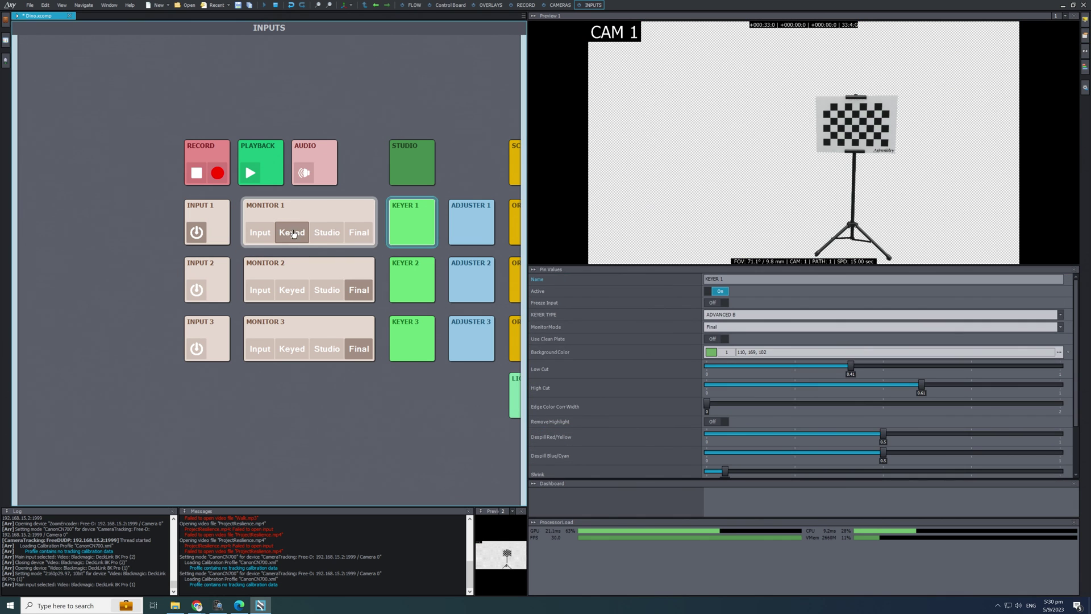
pyautogui.click(711, 351)
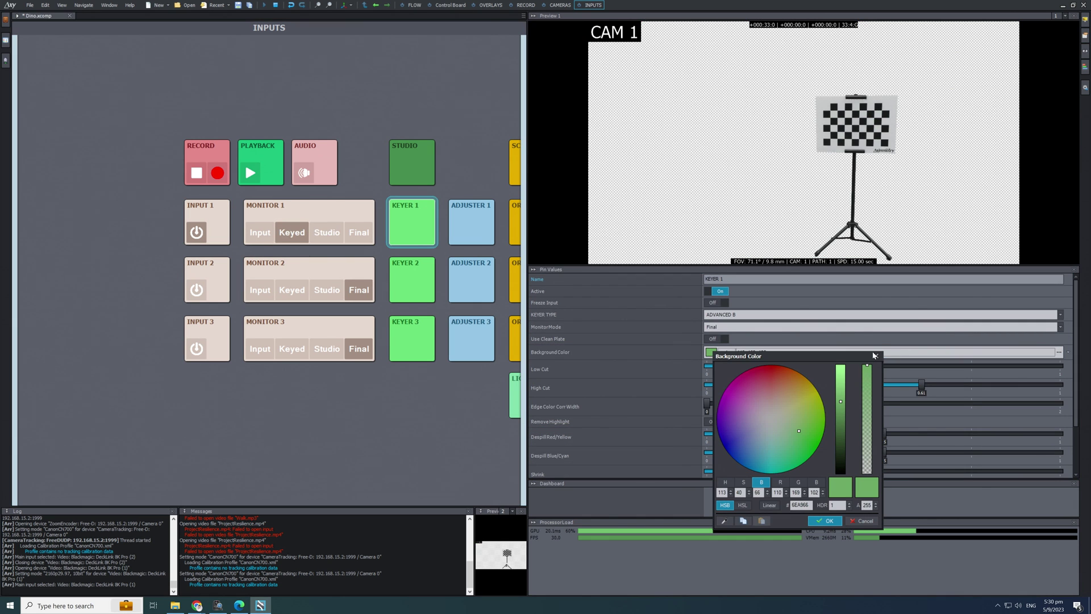
pyautogui.click(877, 356)
pyautogui.click(260, 233)
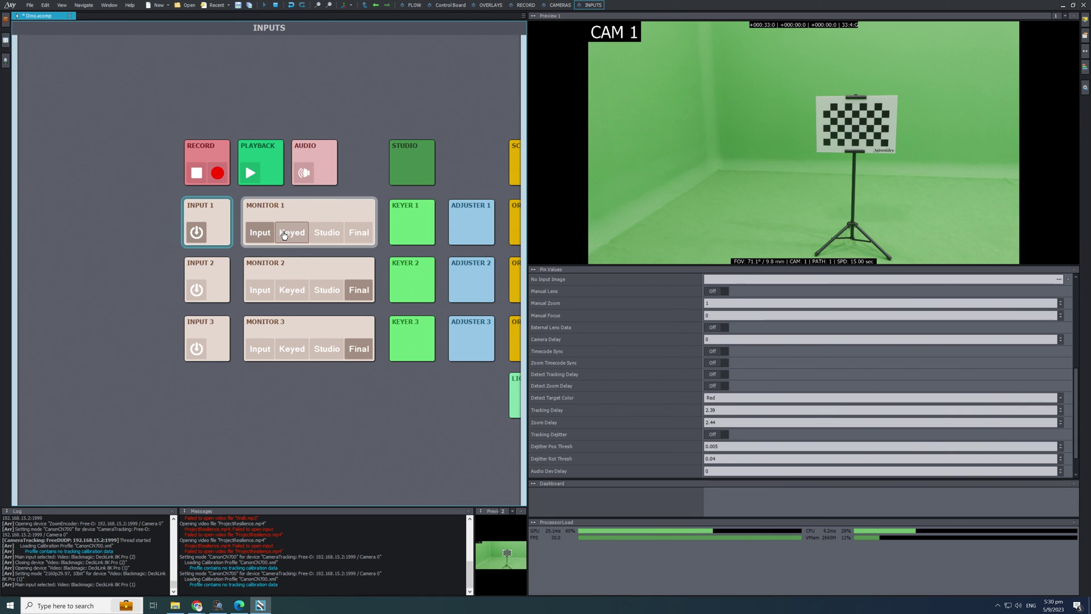
pyautogui.click(433, 230)
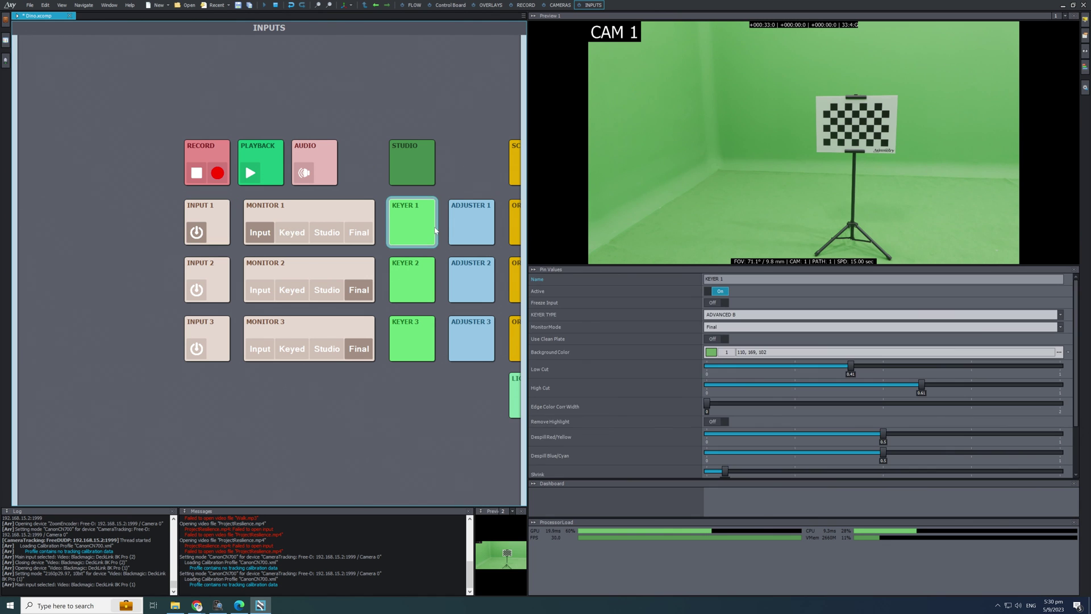
pyautogui.click(711, 352)
pyautogui.click(724, 525)
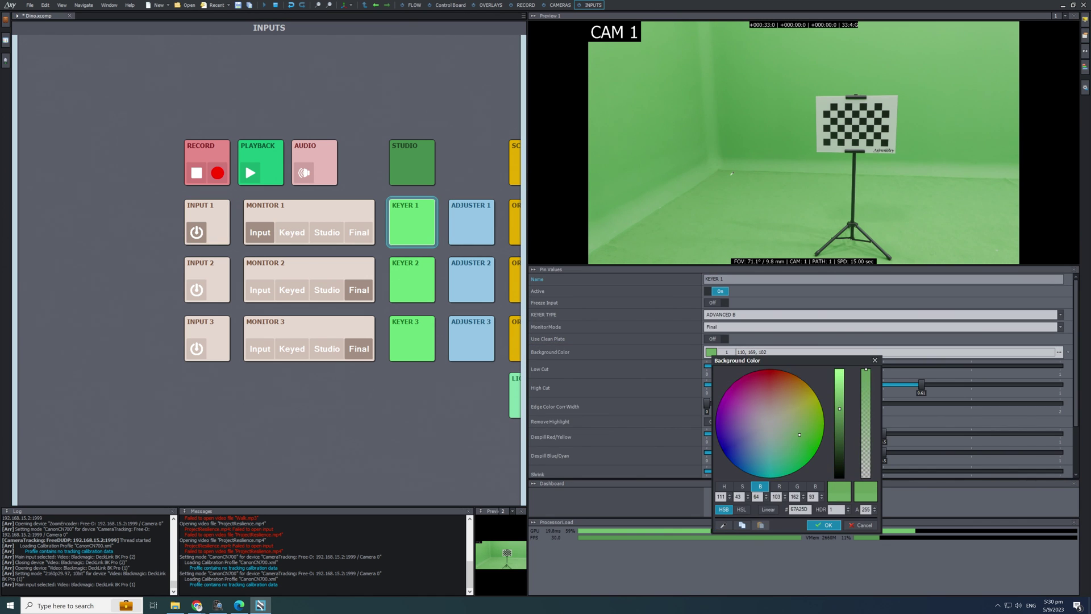
pyautogui.click(825, 526)
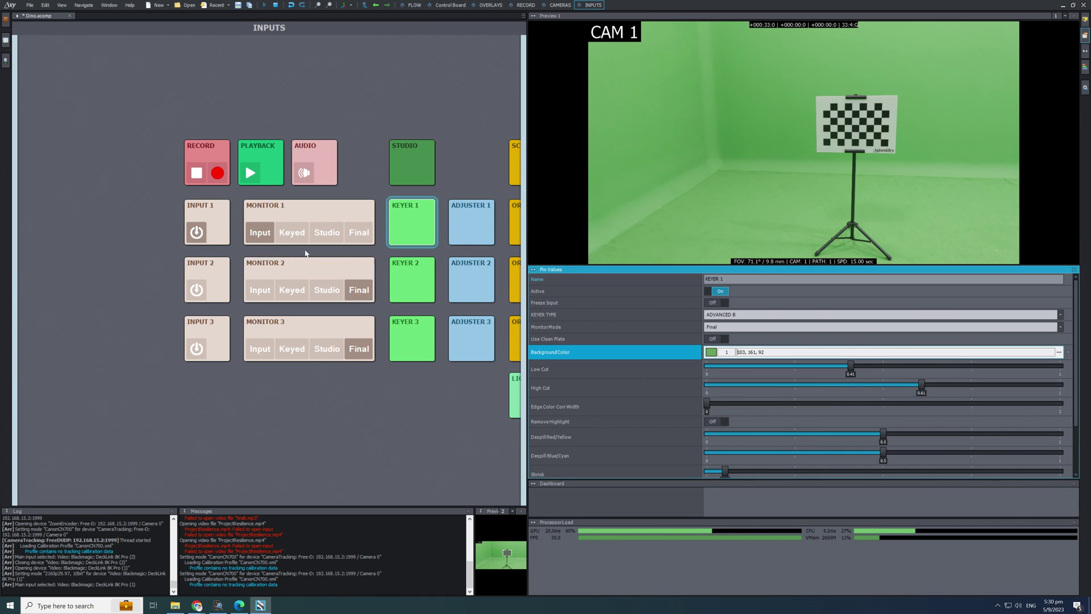
# Lower Keyer 1's Low Cut and High Cut, then view the final dinosaur composite.
pyautogui.click(291, 232)
pyautogui.moveTo(851, 369); pyautogui.dragTo(787, 367)
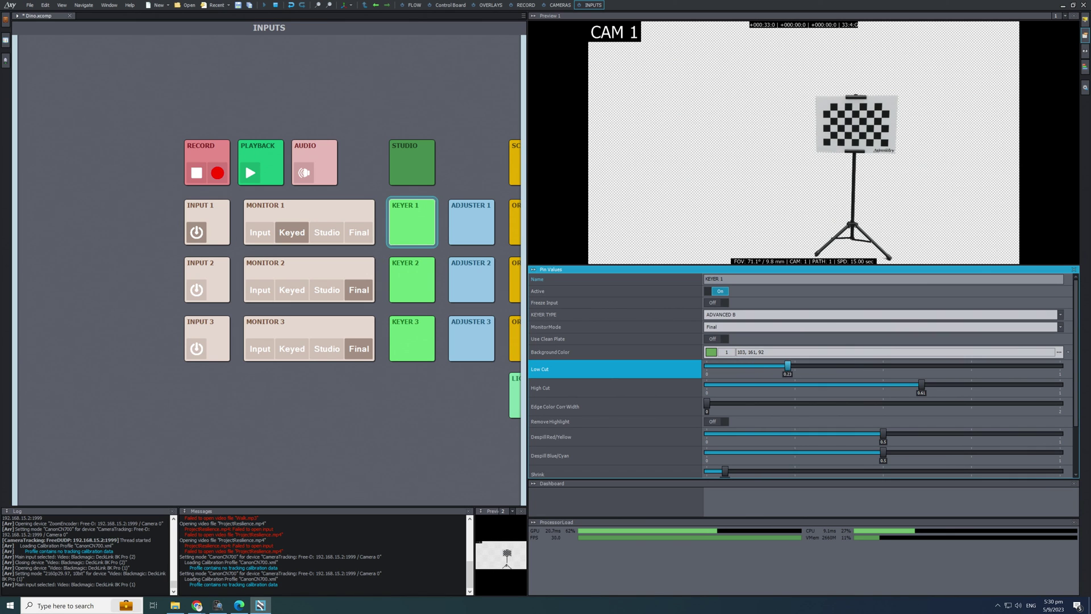
pyautogui.moveTo(921, 385); pyautogui.dragTo(909, 385)
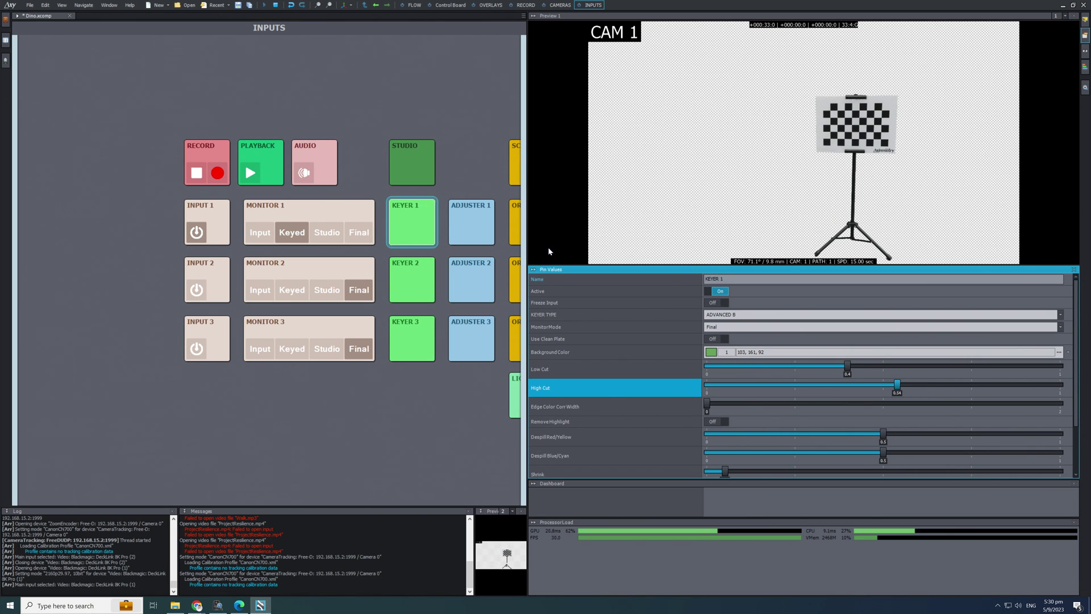
pyautogui.click(327, 233)
pyautogui.click(356, 233)
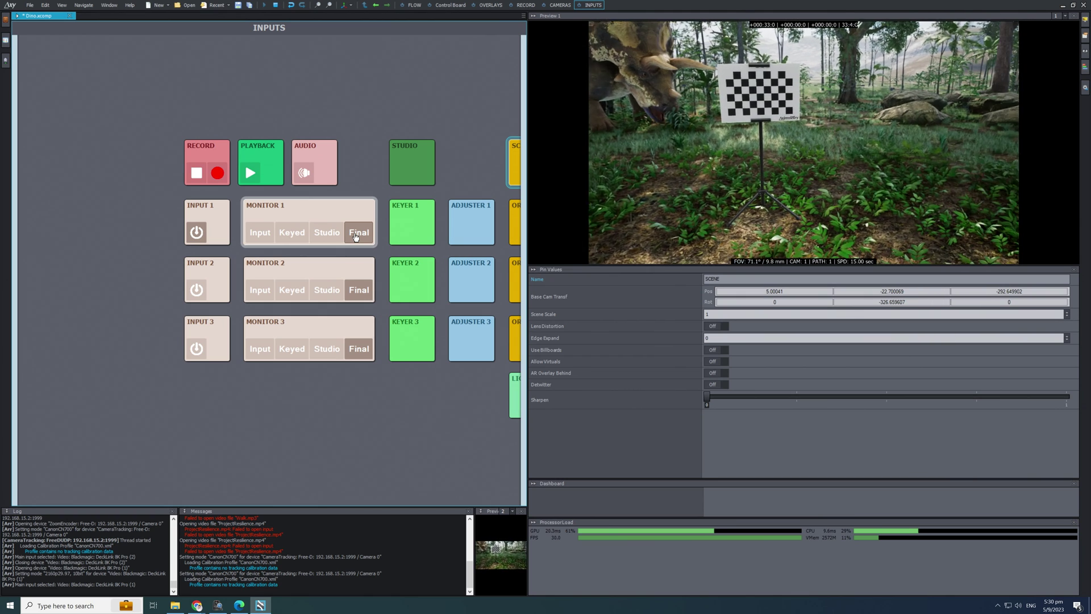
# Change Input 1's Tracking Delay to 2.47.
pyautogui.click(216, 226)
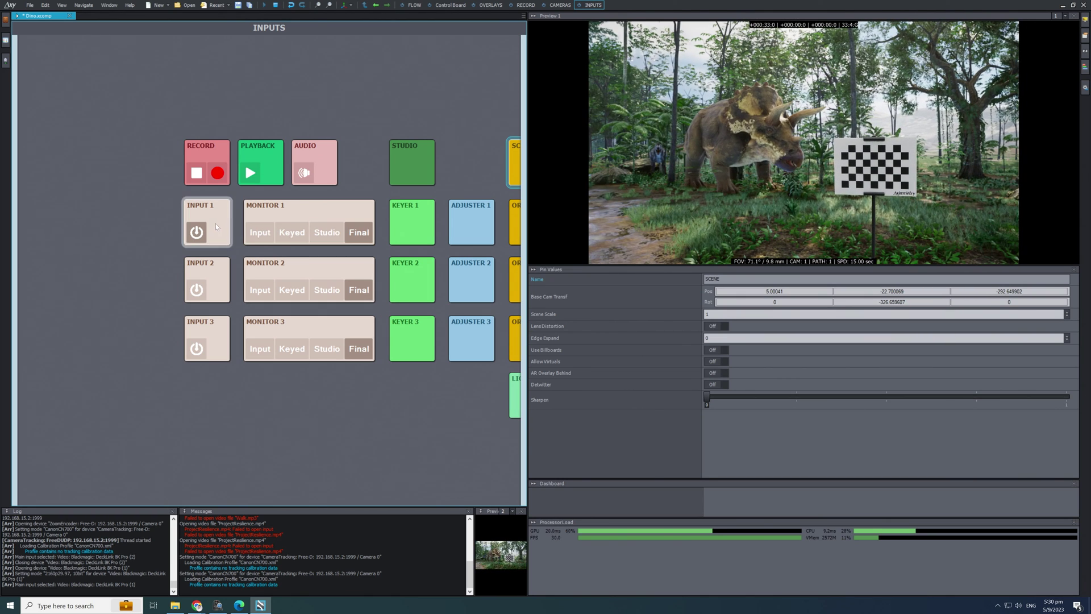
pyautogui.click(647, 408)
pyautogui.click(730, 398)
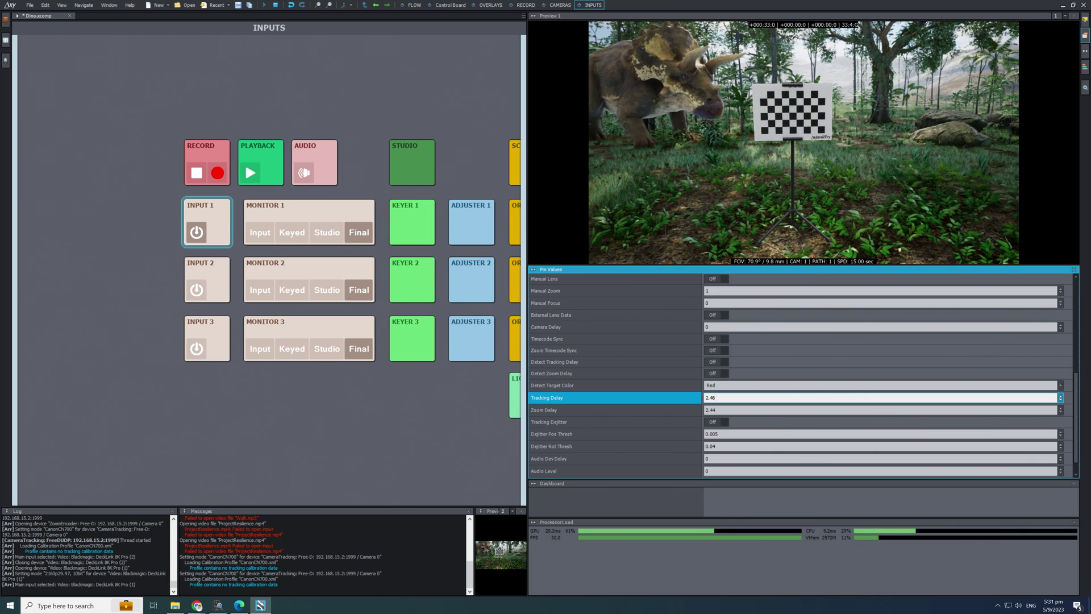
pyautogui.press('BackSpace')
pyautogui.write('7')
pyautogui.press('Return')
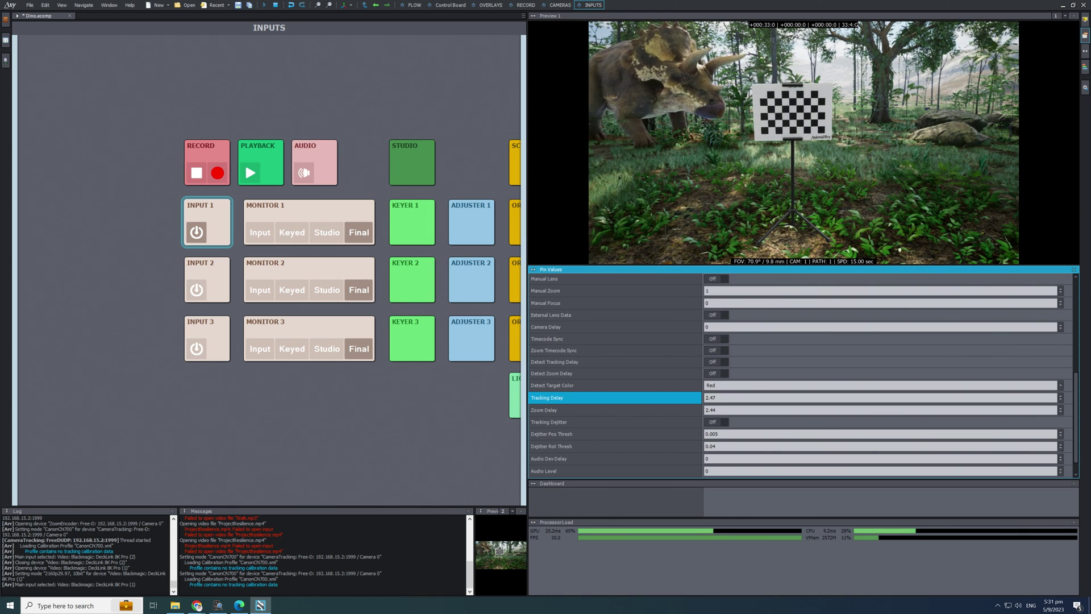